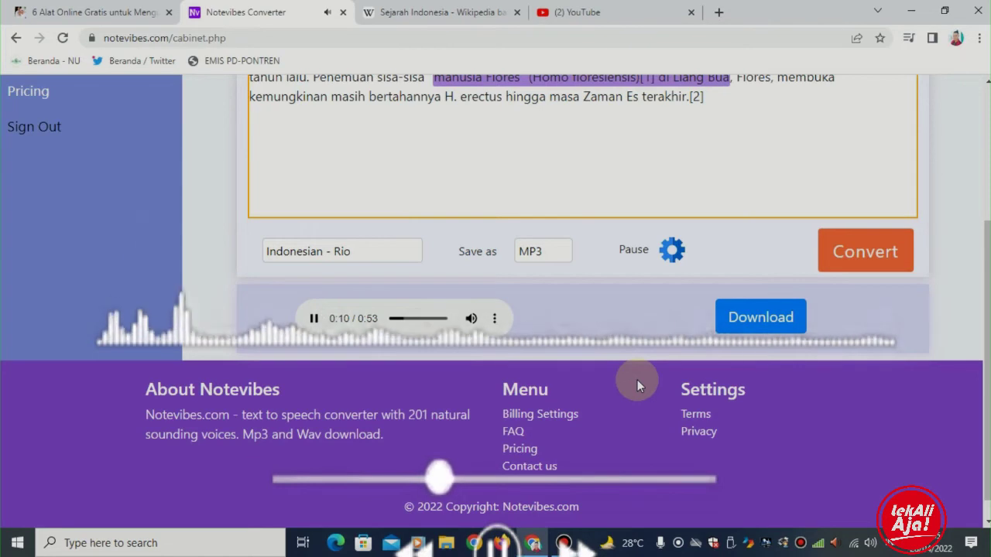
scroll(637, 379, "up", 2)
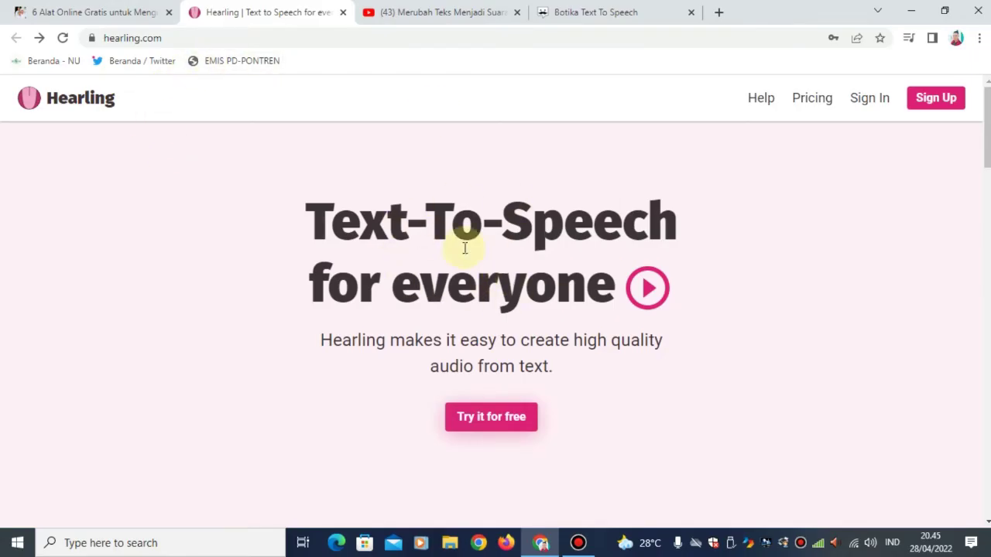
- Open the sign-up form on hearling.com to view it, and go to the sign-in page
left_click(185, 36)
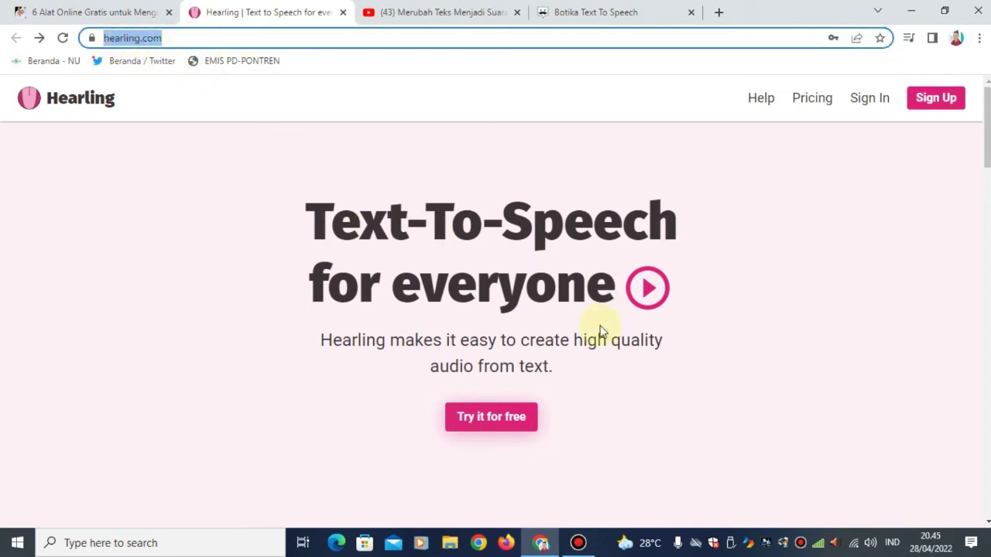
left_click(936, 258)
left_click(933, 102)
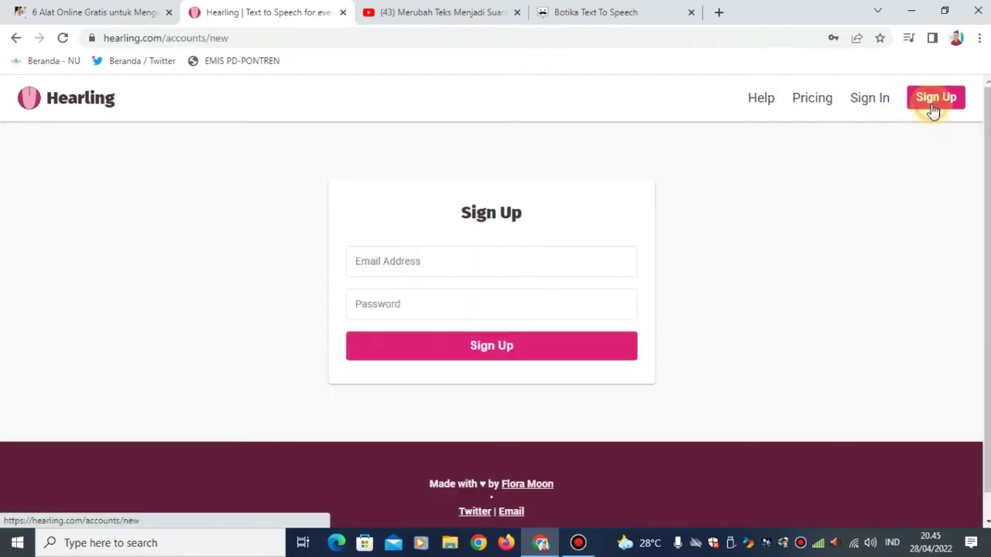
left_click(408, 263)
left_click(740, 239)
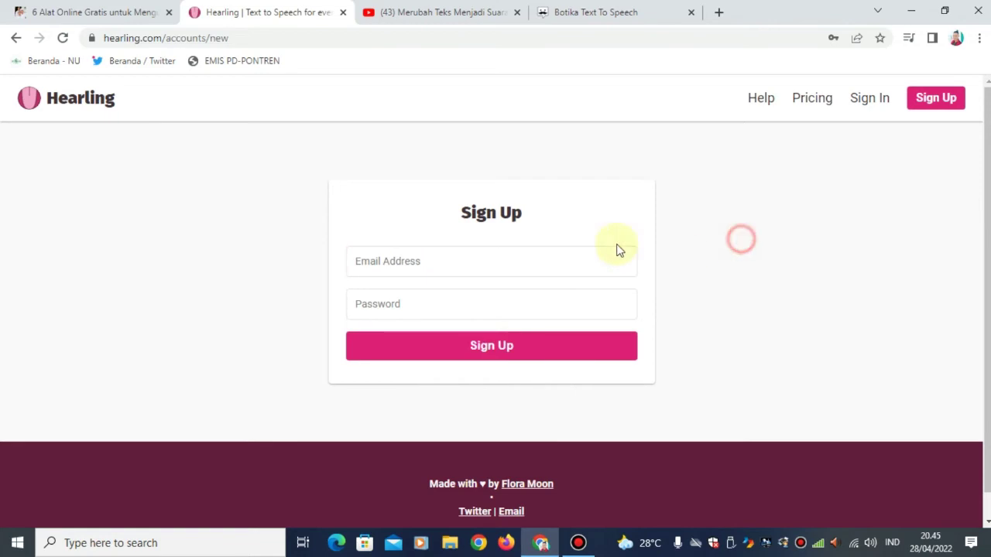
left_click(859, 103)
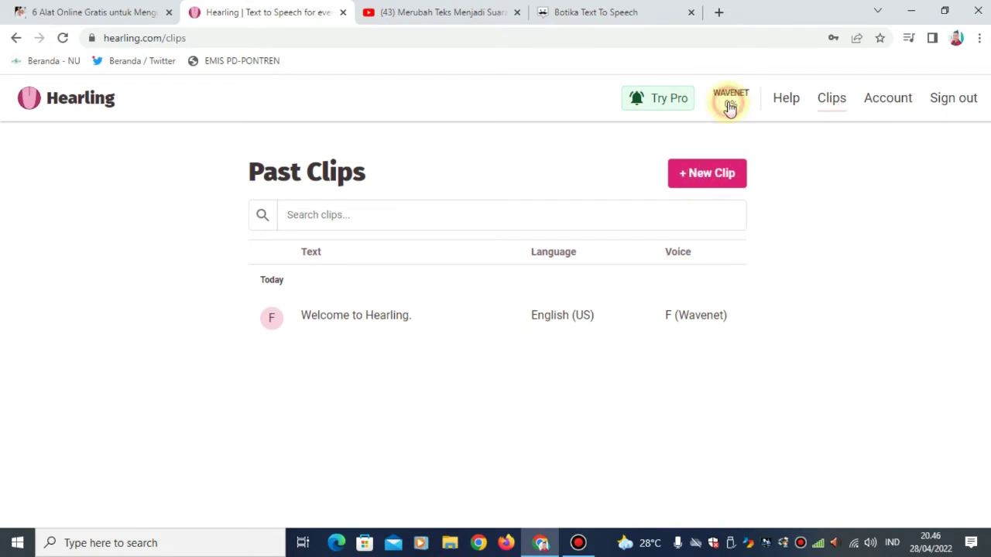
- Open the plan options, choose to stay on the Free plan, and review the account's monthly character limits
left_click(672, 105)
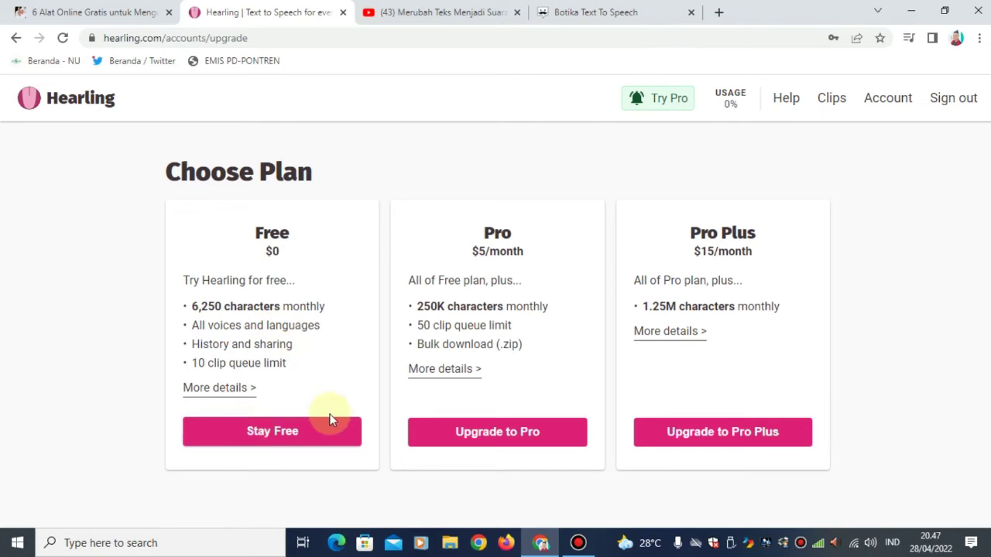
left_click(274, 436)
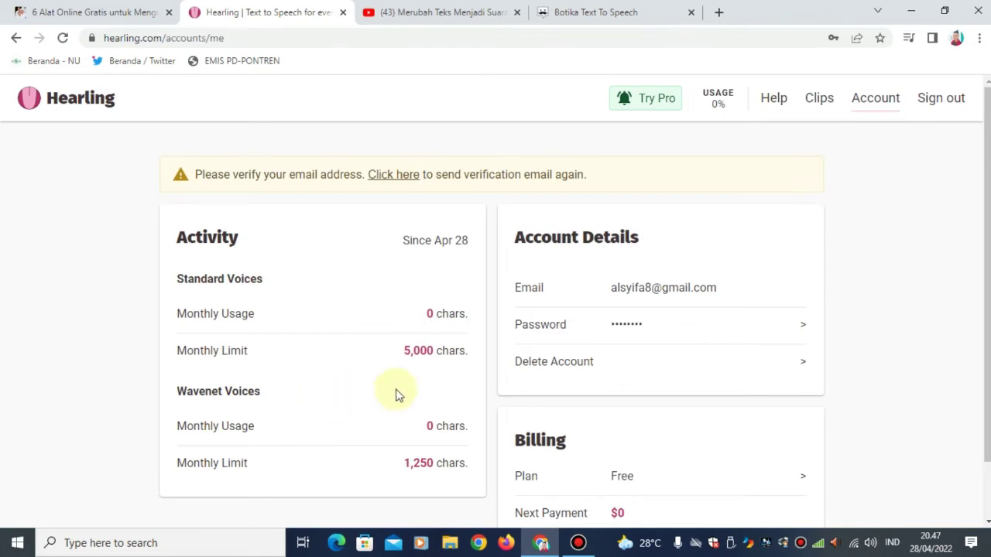
scroll(396, 395, "down", 1)
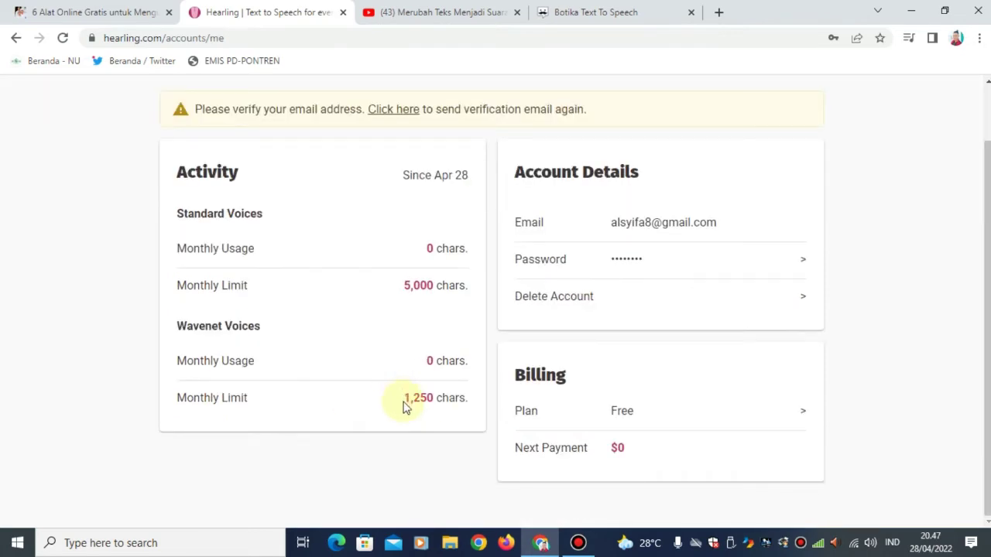
scroll(405, 408, "up", 1)
- Open the list of past clips and examine the "Welcome to Hearling." clip with its language and voice
left_click(826, 101)
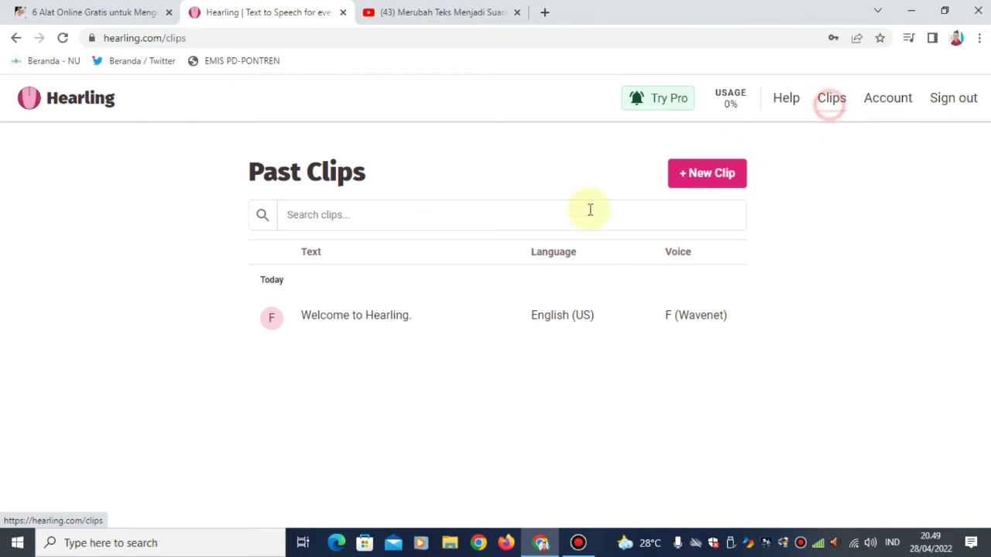
left_click(501, 223)
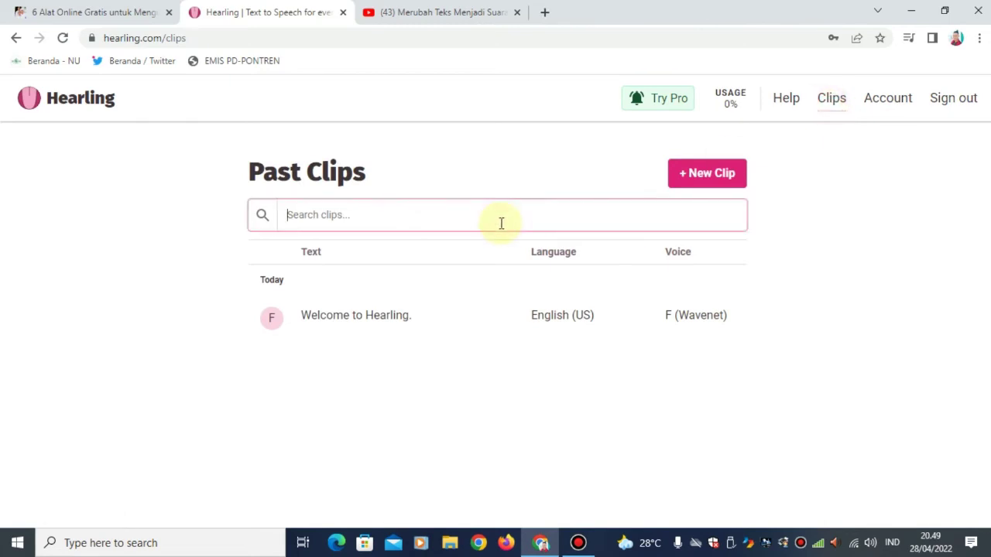
left_click(570, 333)
left_click(586, 346)
left_click(586, 346)
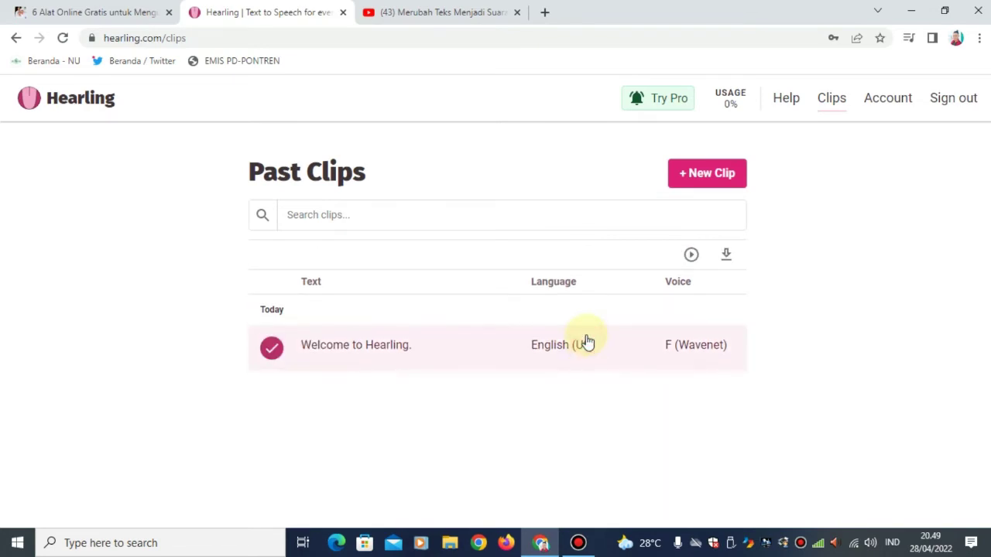
left_click(407, 349)
left_click(719, 317)
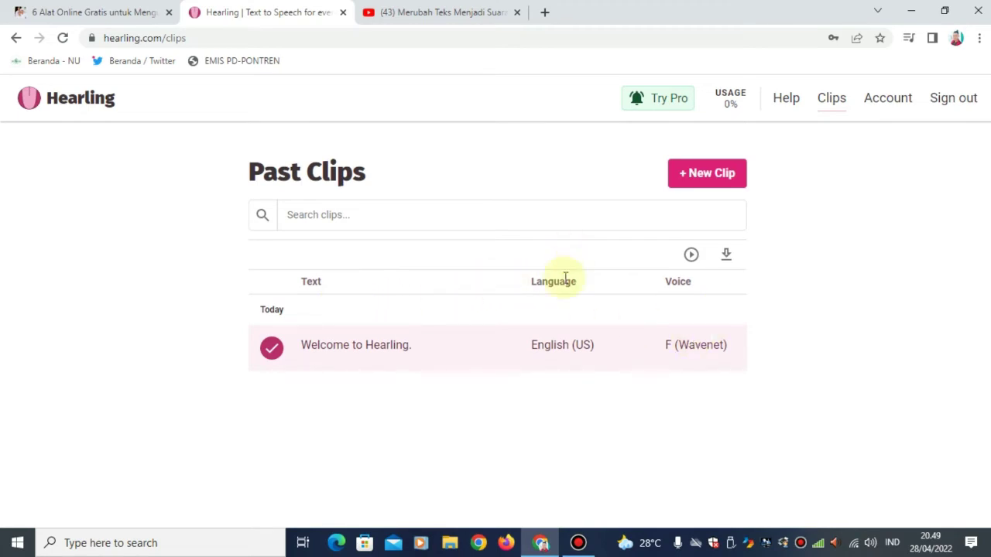
double_click(557, 288)
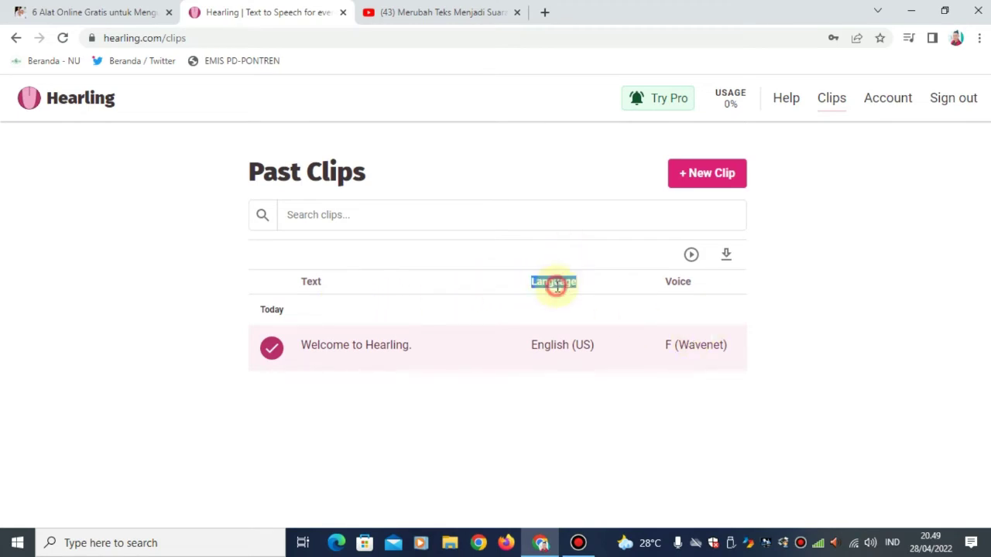
left_click(679, 282)
- Try to paste the copied Indonesian text into the clip search field
left_click(532, 214)
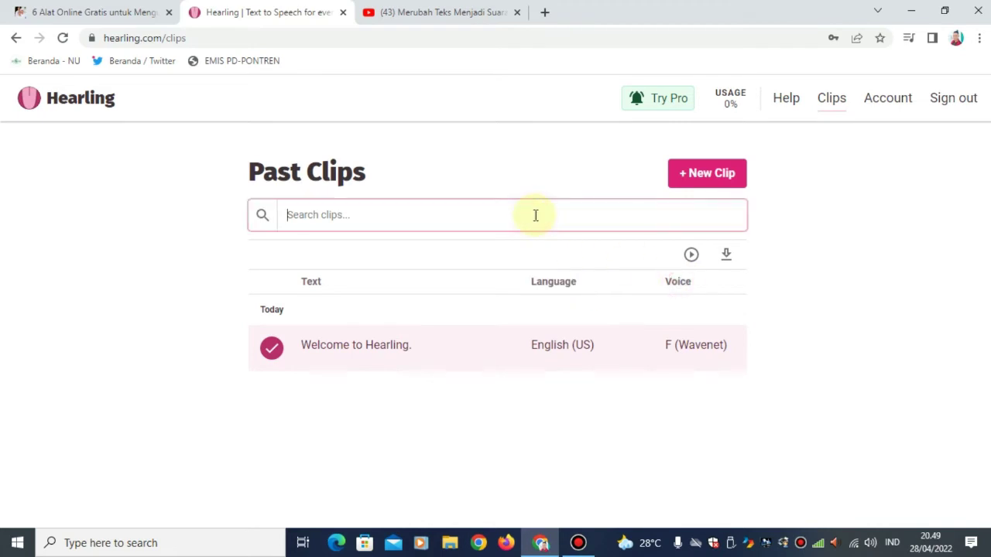
key("ctrl+v")
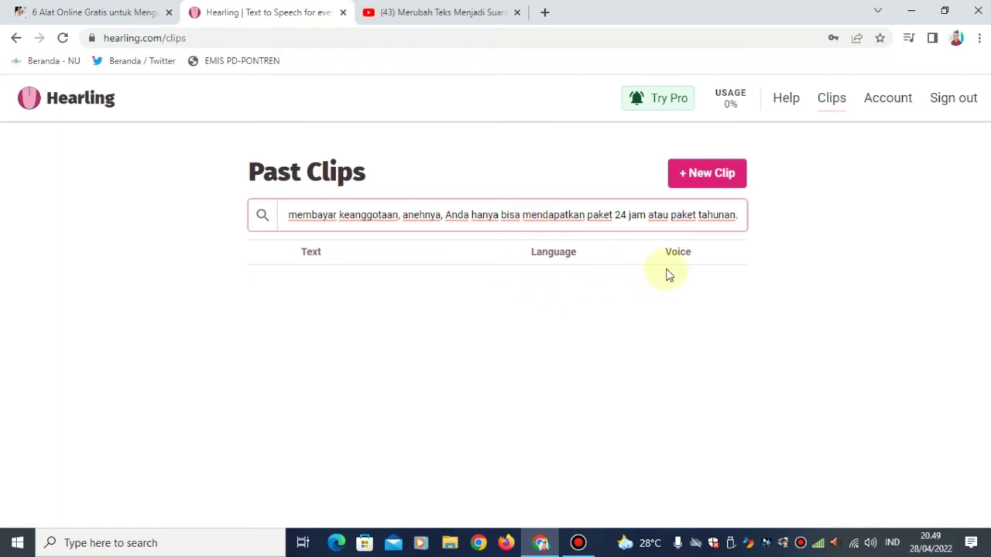
- Start a new clip and choose Indonesian as its language
left_click(709, 174)
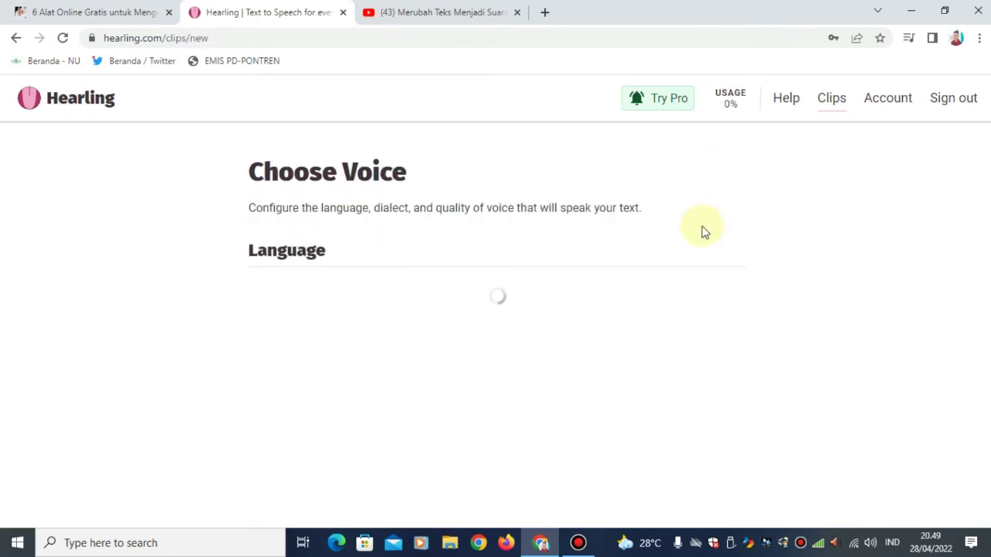
scroll(611, 281, "down", 3)
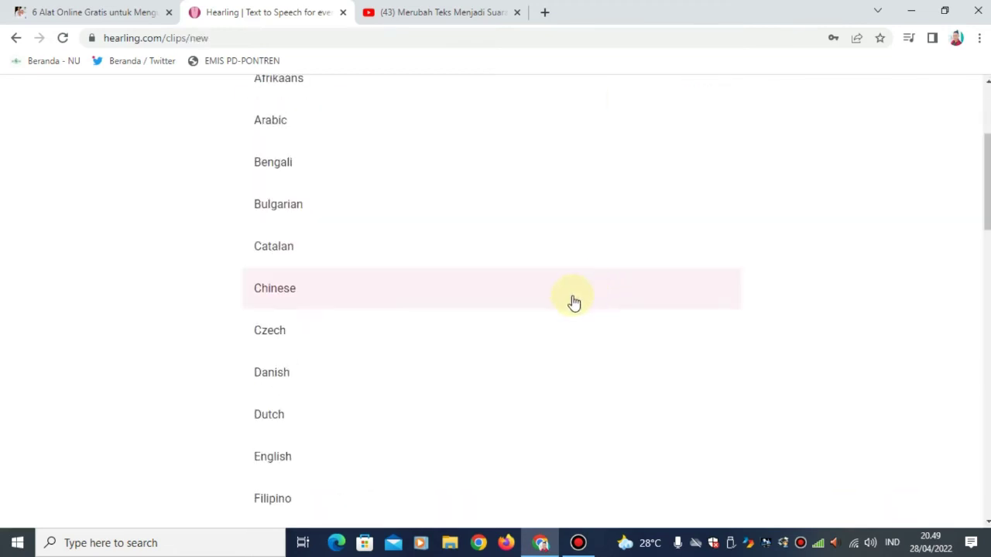
scroll(574, 302, "down", 5)
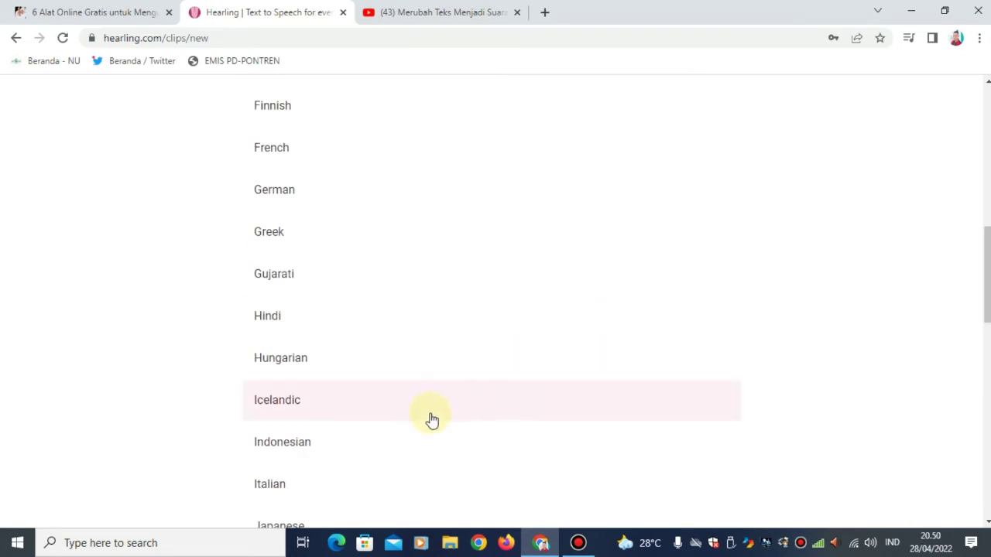
left_click(405, 441)
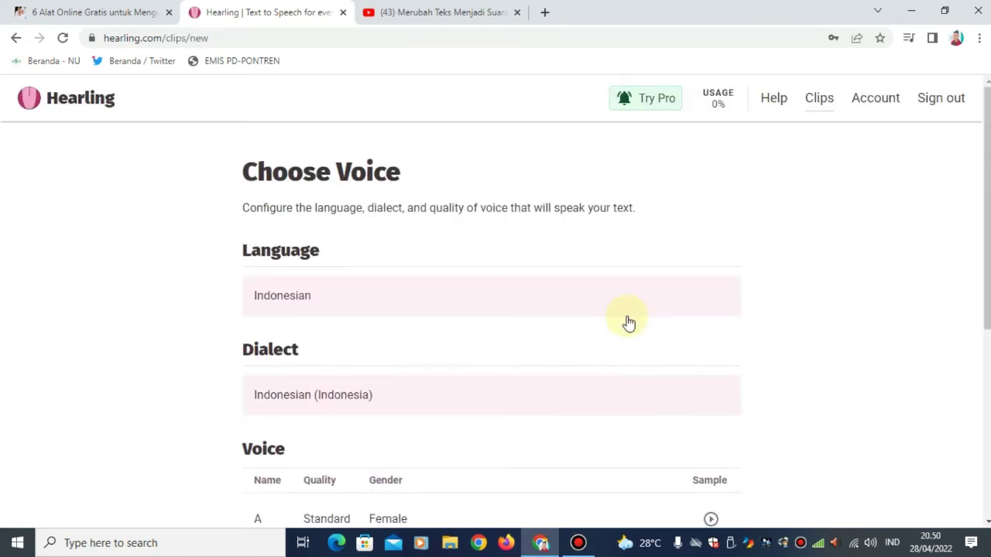
- Select the Standard female voice A for the Indonesian clip and continue to the clip text editor
scroll(629, 323, "down", 2)
scroll(627, 321, "down", 3)
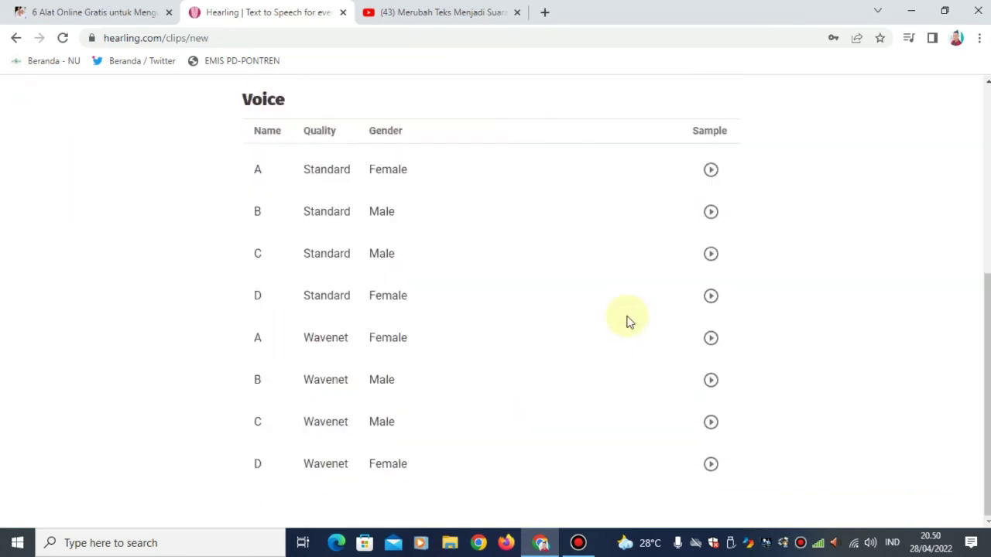
scroll(625, 323, "up", 2)
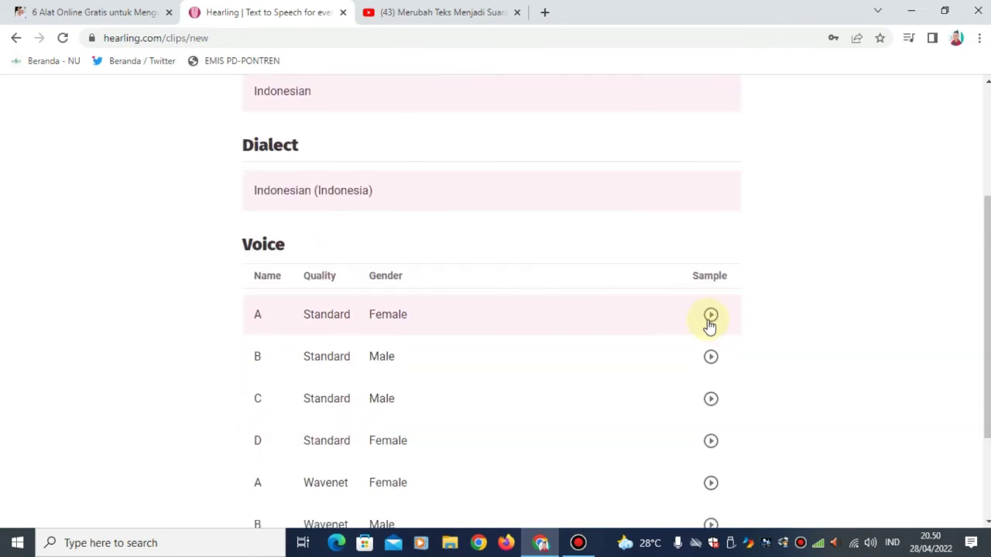
left_click(709, 323)
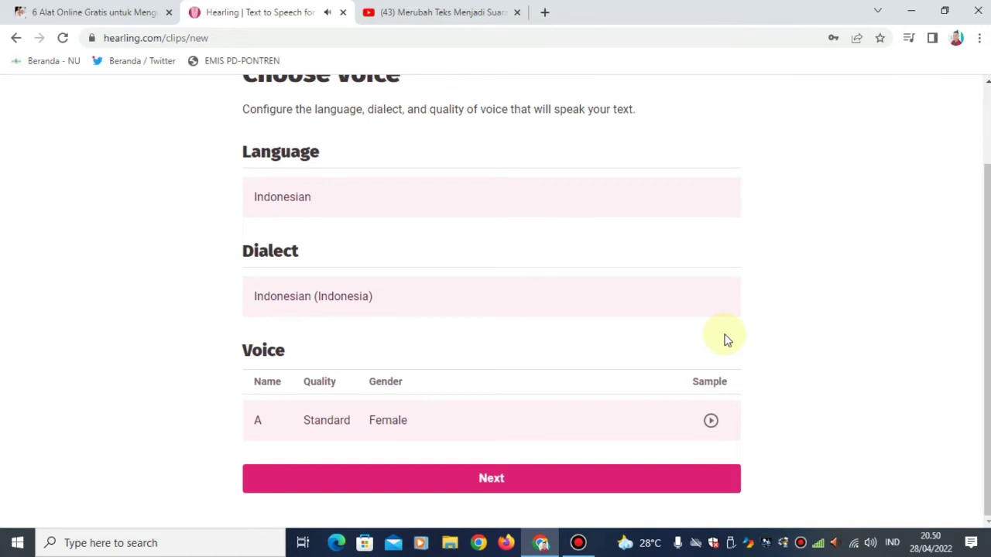
scroll(726, 339, "up", 2)
scroll(725, 339, "down", 2)
left_click(552, 476)
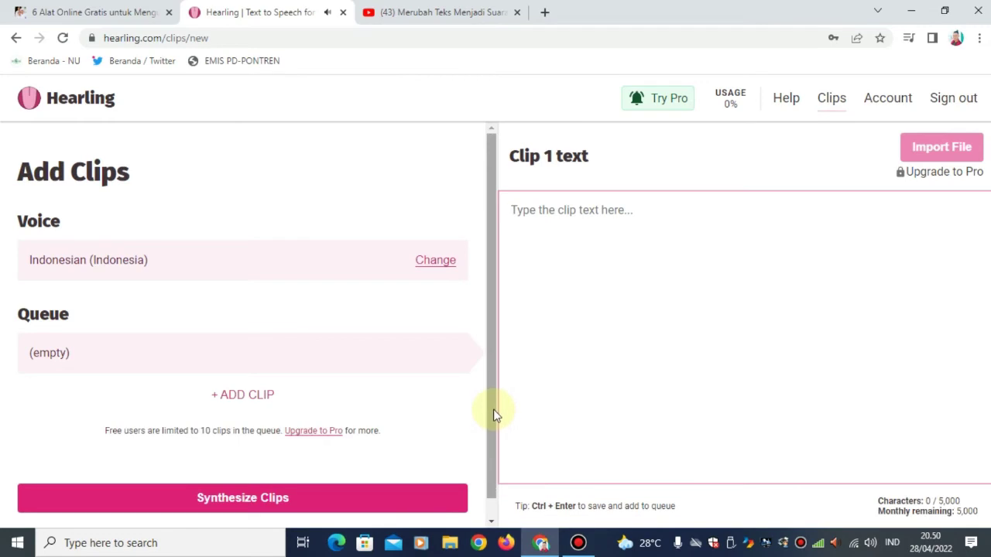
- Reopen the clip's voice settings and try out Finnish and Danish as the language
left_click(439, 263)
scroll(475, 325, "down", 1)
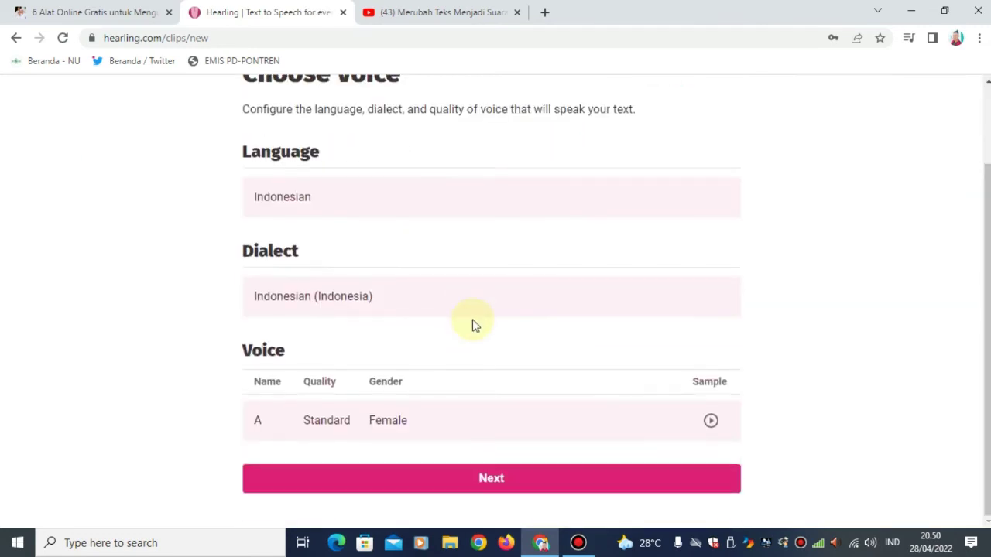
left_click(464, 307)
scroll(453, 306, "down", 5)
left_click(560, 325)
scroll(550, 333, "down", 1)
left_click(513, 299)
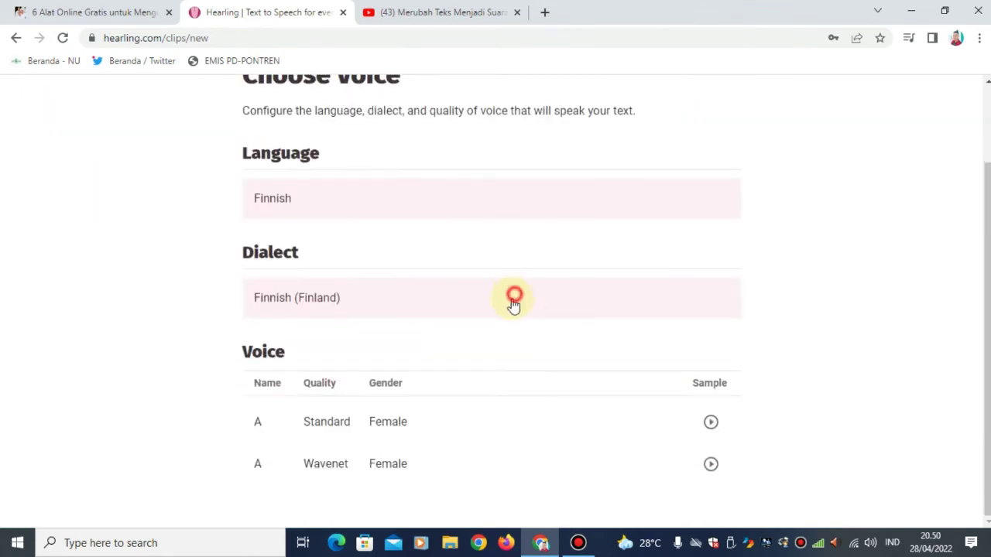
left_click(494, 305)
scroll(440, 354, "down", 10)
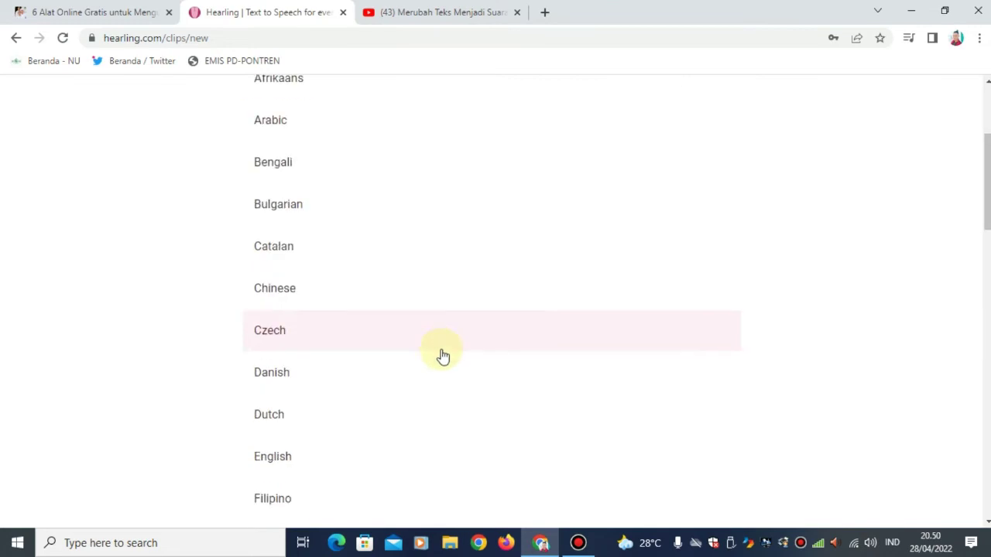
left_click(415, 370)
left_click(547, 308)
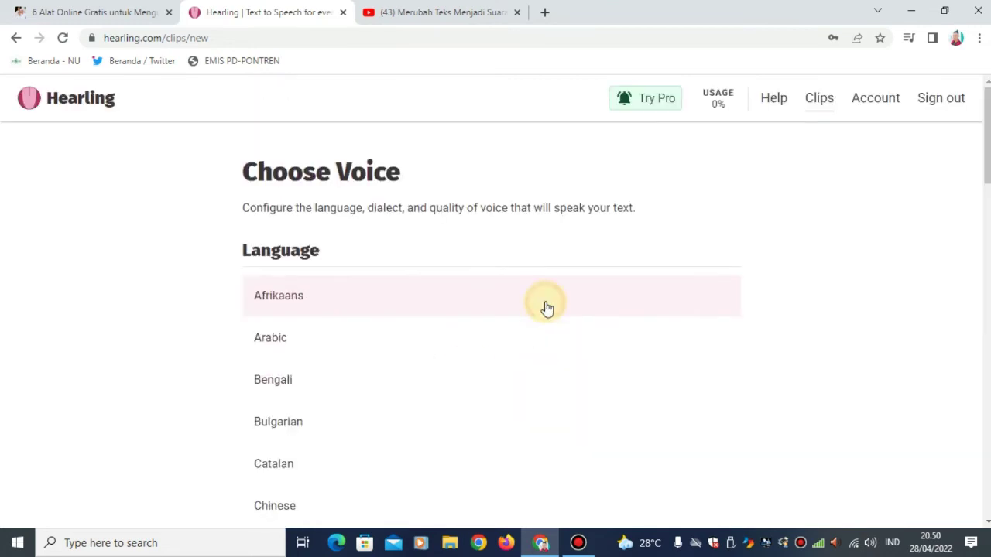
- Look through the available languages and set the clip's language back to Indonesian
scroll(542, 314, "down", 7)
scroll(540, 328, "down", 8)
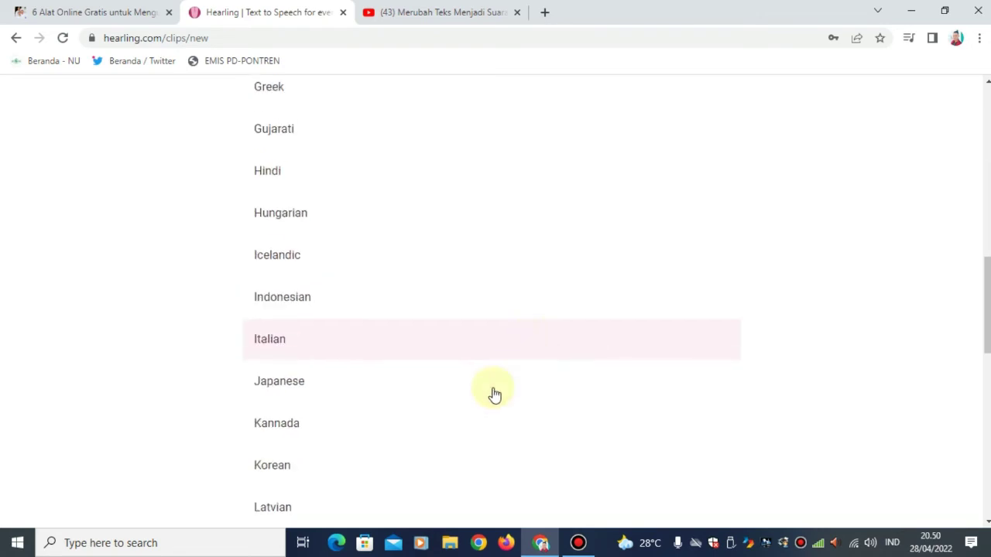
scroll(462, 406, "down", 2)
scroll(463, 402, "up", 6)
scroll(463, 400, "up", 7)
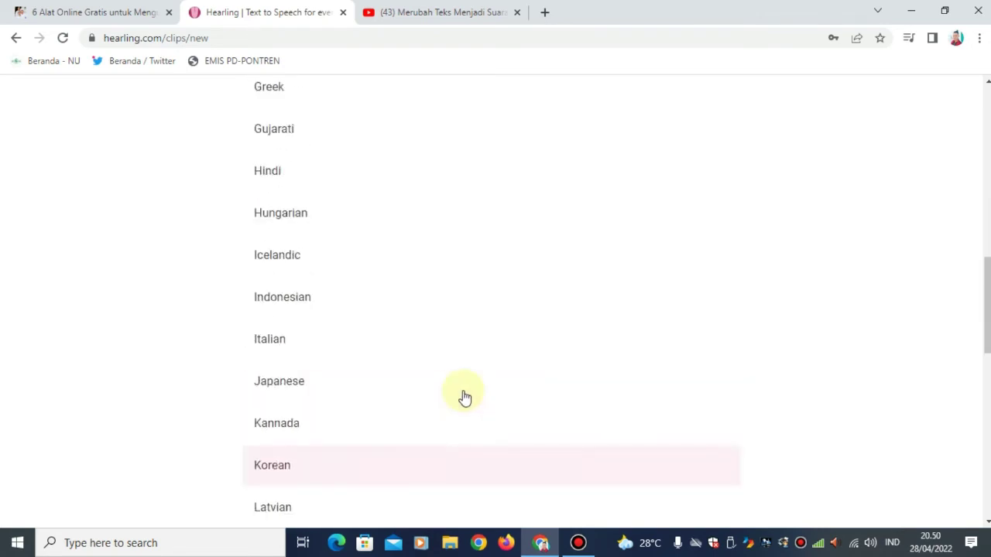
scroll(464, 397, "down", 1)
scroll(462, 398, "down", 5)
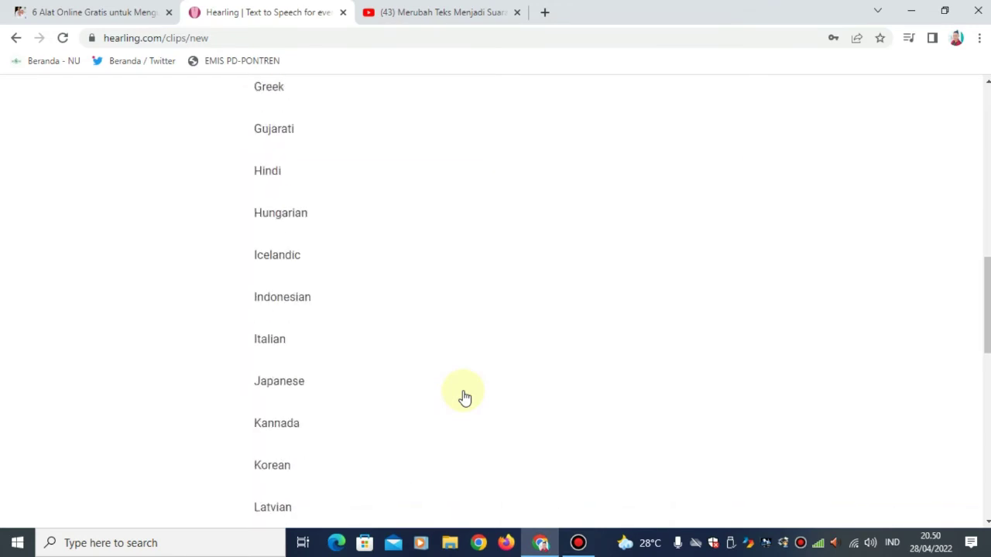
left_click(441, 308)
- Play the sample of the Wavenet female voice A and select that voice for the clip
scroll(524, 373, "down", 5)
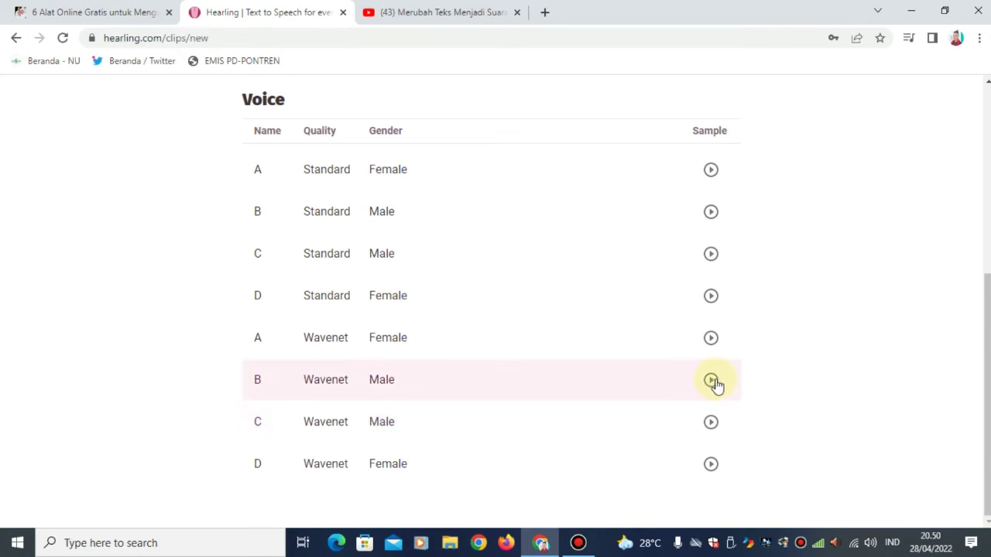
left_click(712, 340)
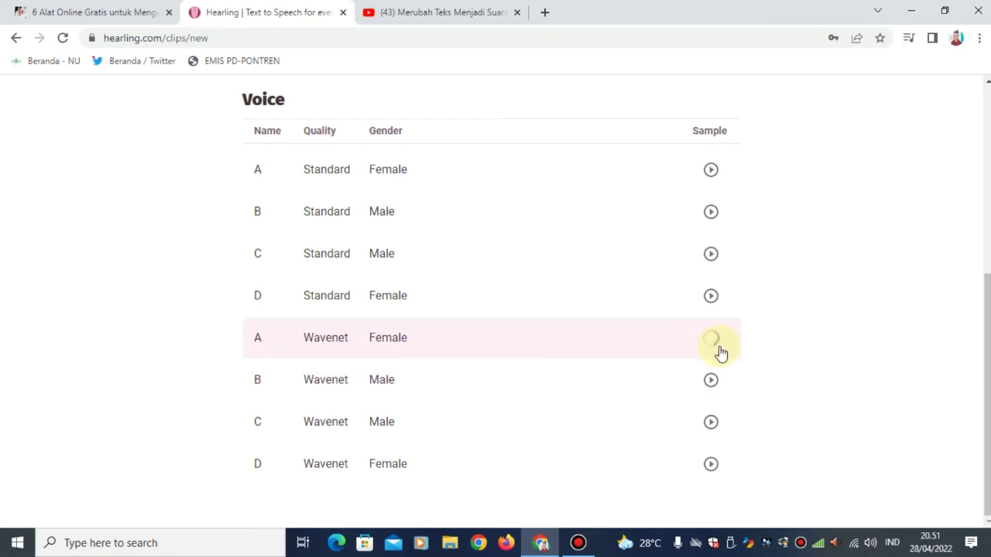
scroll(720, 354, "up", 5)
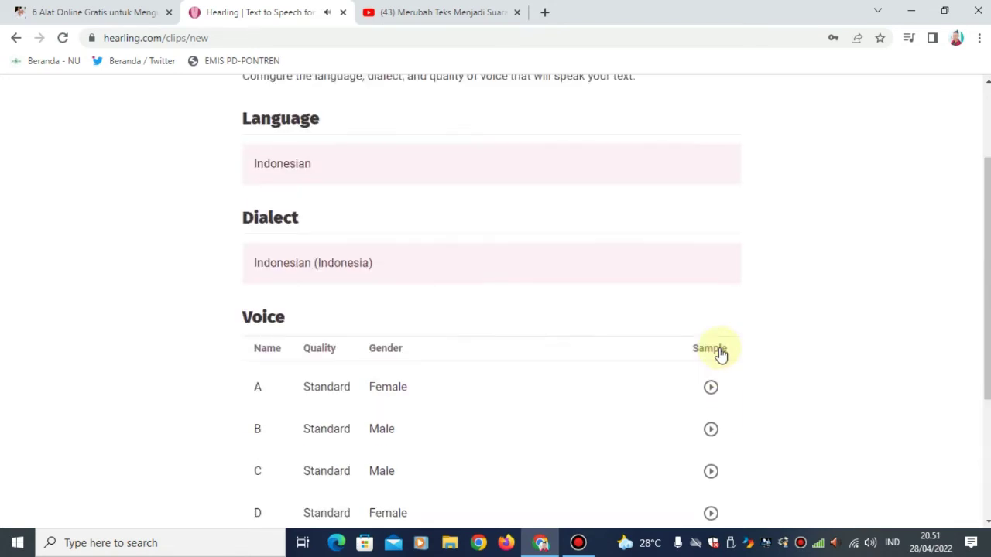
scroll(739, 356, "down", 5)
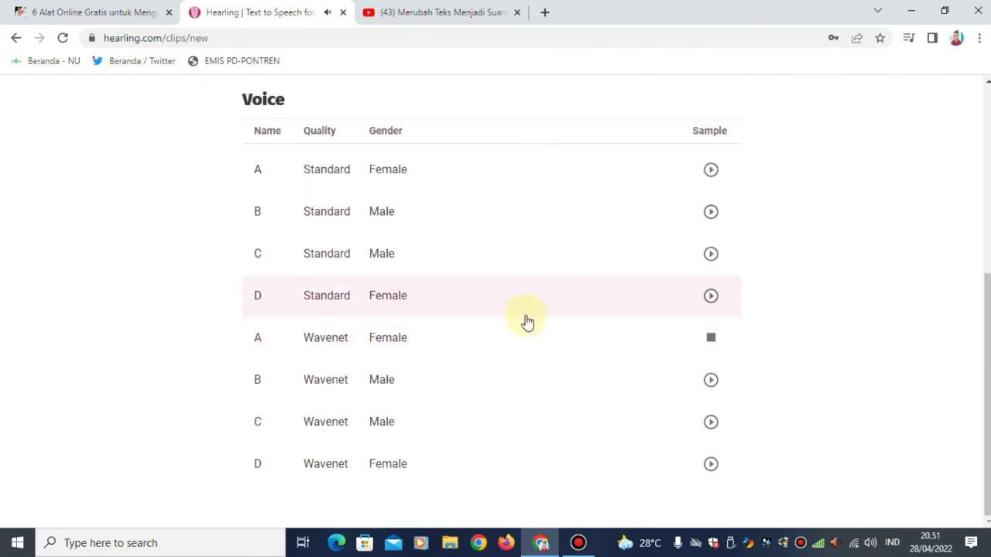
left_click(526, 352)
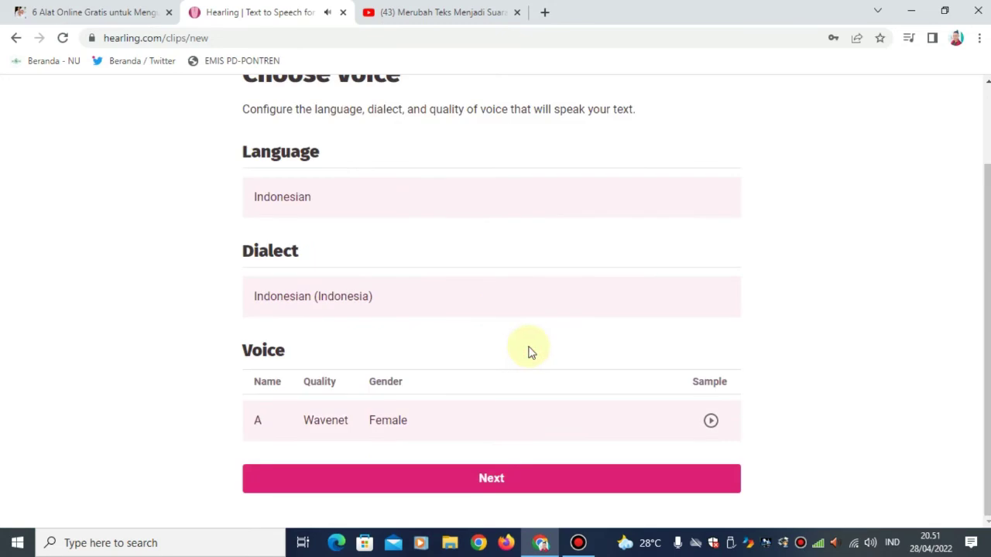
- Continue to the clip text editor and enter the Indonesian passage beginning "Fitur yang menonjol di sini adalah kemampuan" as the clip 1 text
left_click(511, 485)
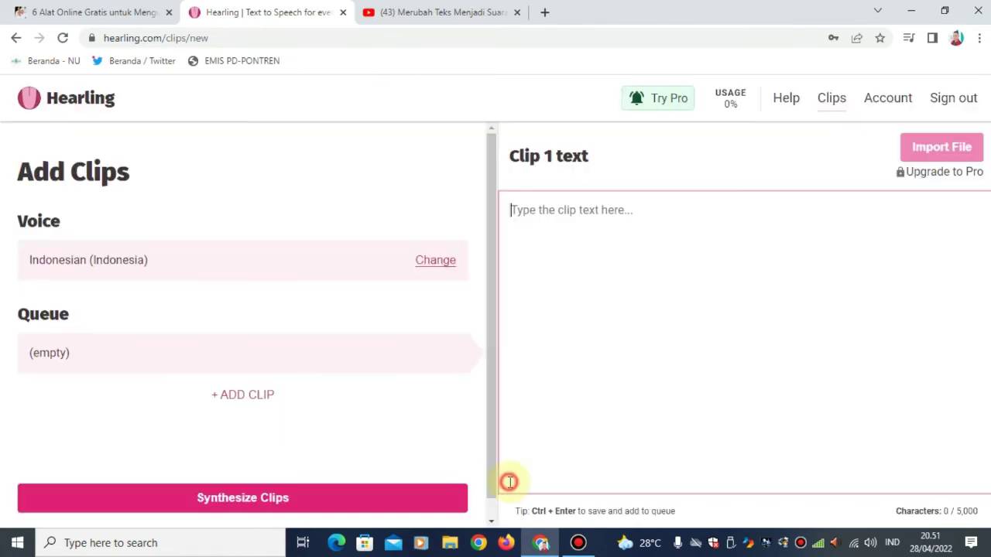
left_click(617, 246)
type("Fitur yang menonjol di sini adalah kemampuan untuk menggunakan sintaks untuk mengubah suara. Anda dapat menekankan kata-kata, mengubah nada, membuat percakapan, dan banyak lagi. Itu karena layanan ini didukung oleh Amazon Polly. Anda dapat melihat beberapa contoh sintaks di situs ttsMP3.  Anda dapat mengonversi hingga 375 kata atau 3000 karakter sehari secara gratis. Jika Anda membutuhkan lebih banyak, Anda bisa menunggu hingga ulang atau membayar keanggotaan, anehnya, Anda hanya bisa mendapatkan paket 24 jam atau paket tahunan.")
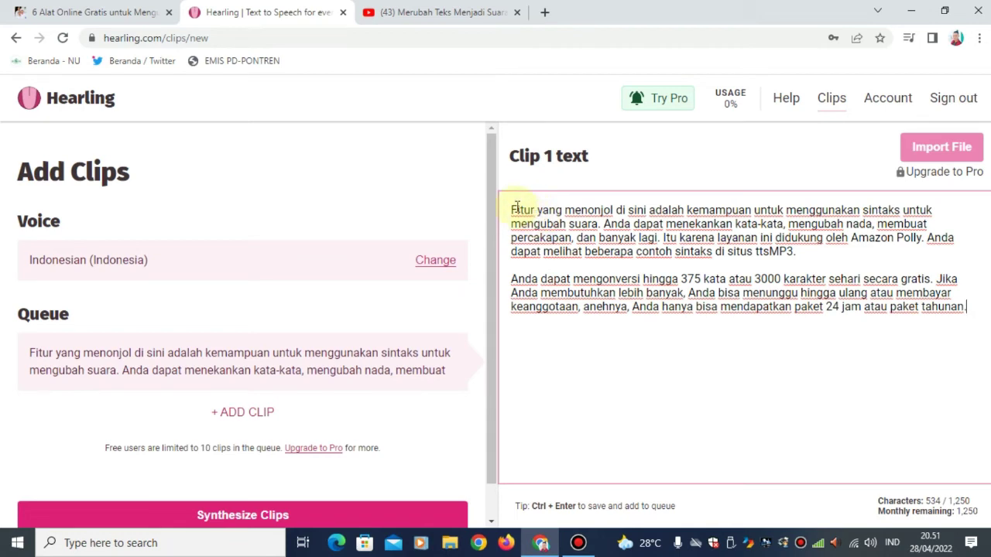
- Clear the whole passage from the clip 1 text
left_click_drag(508, 209, 955, 309)
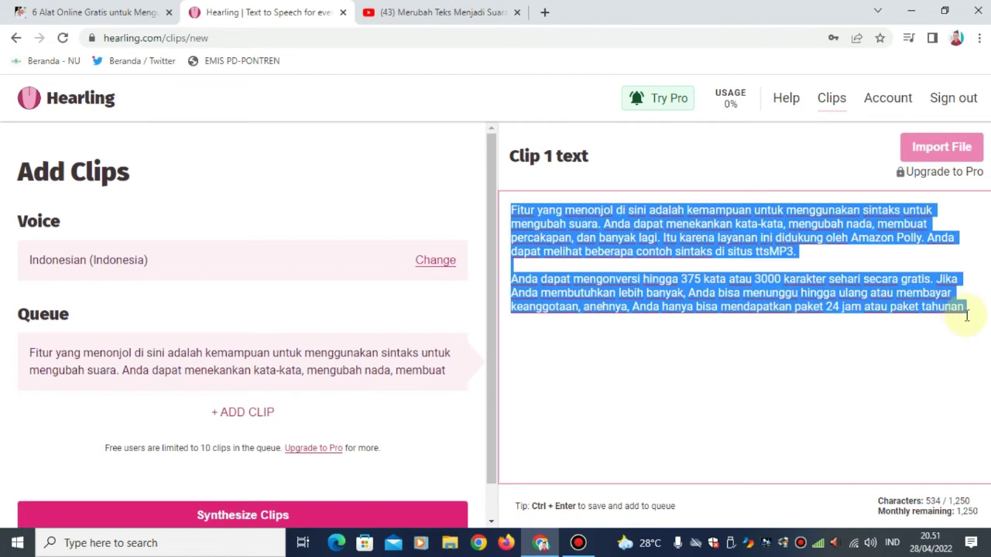
key("Return")
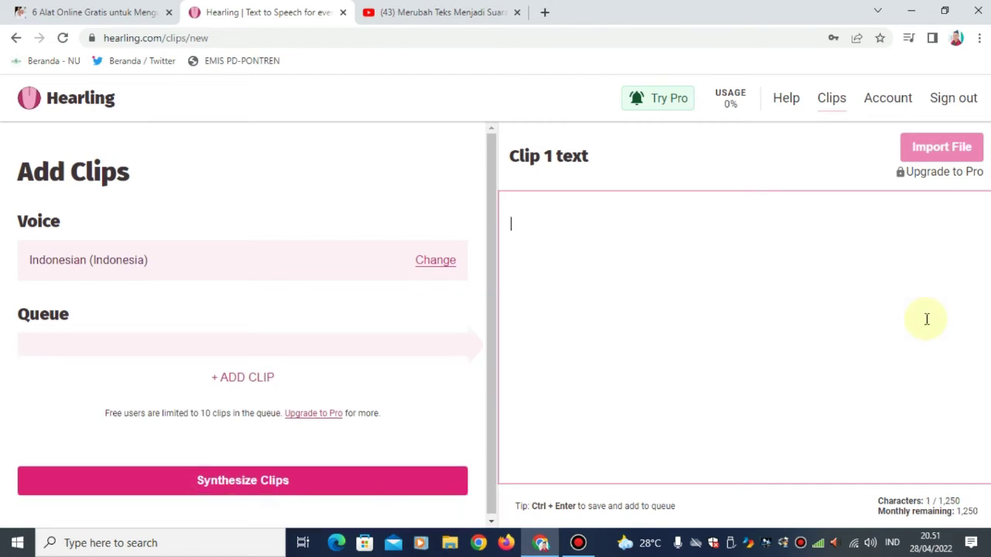
- Open a new browser tab and search Google for "sejarah indonesia"
left_click(544, 13)
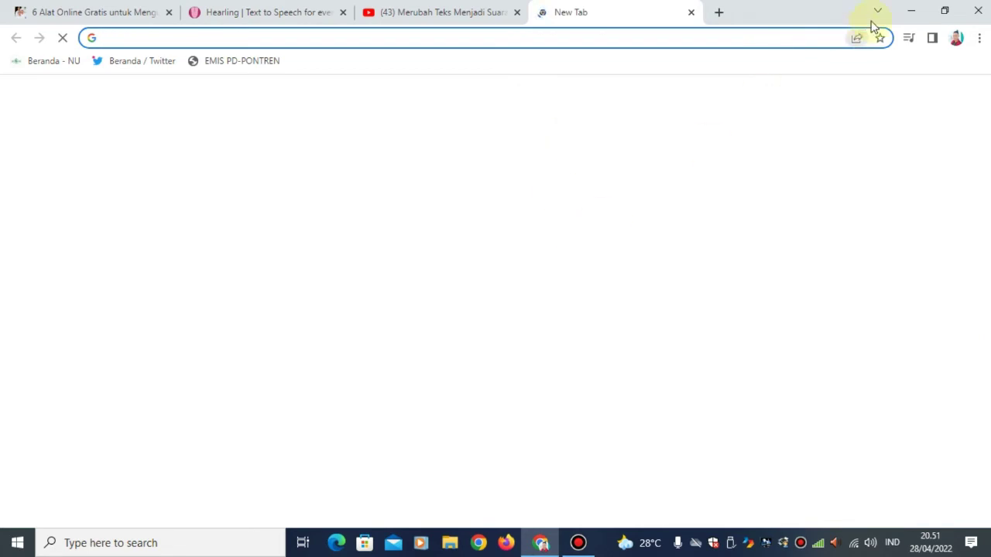
left_click(912, 10)
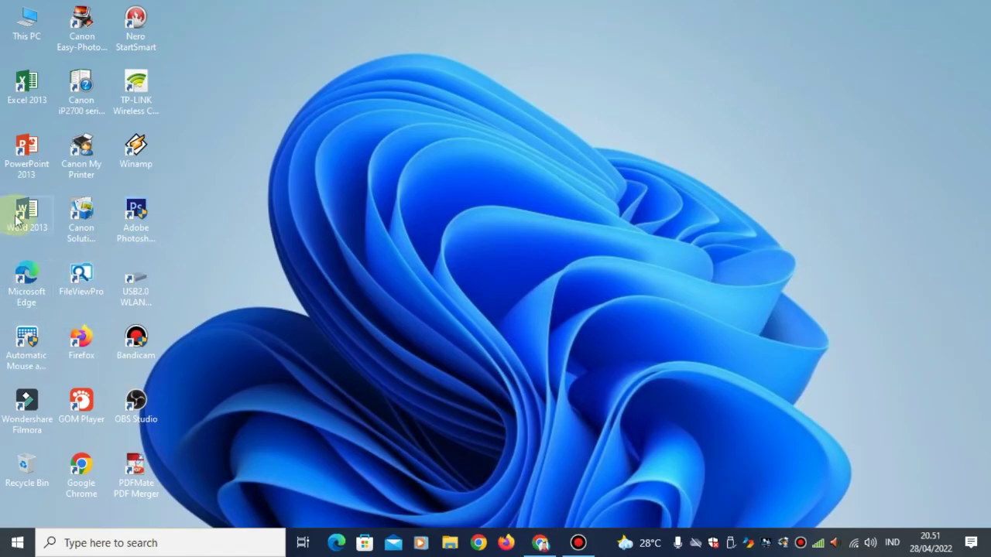
left_click(541, 543)
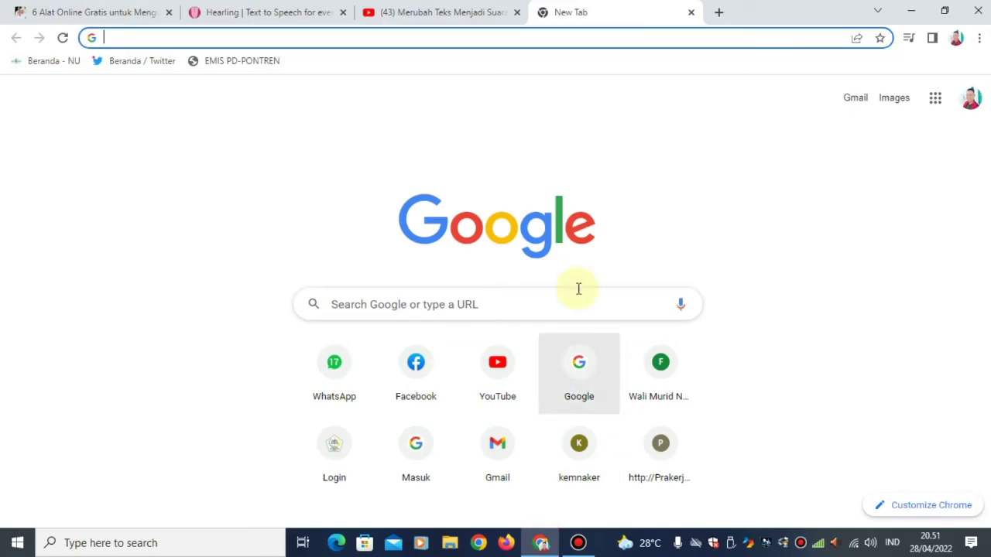
left_click(424, 314)
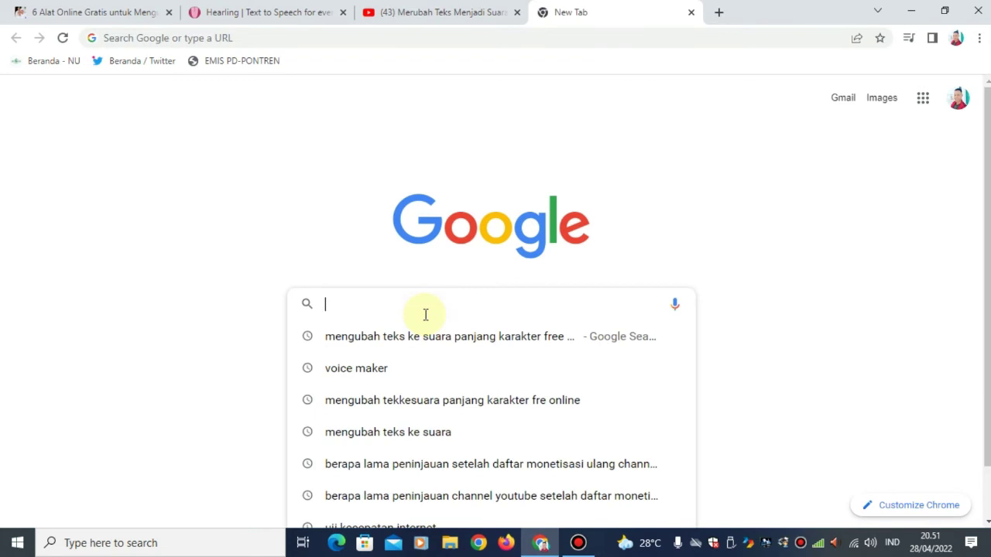
type("sejar")
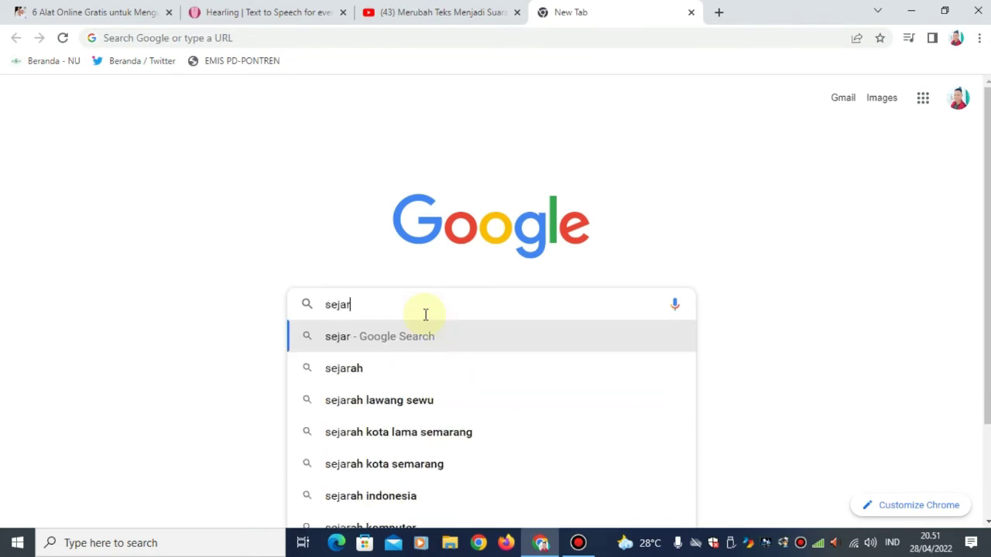
type("ah ind")
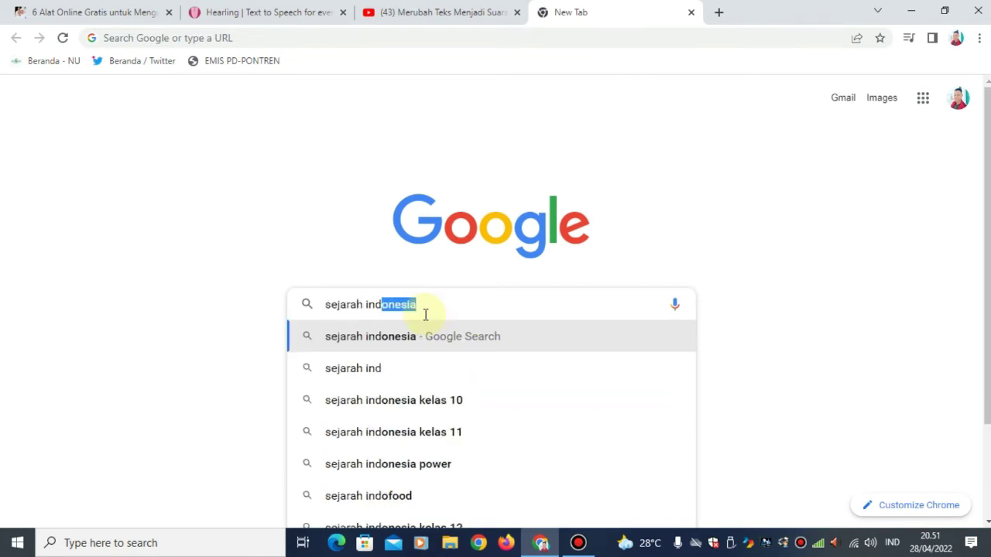
type("onesia")
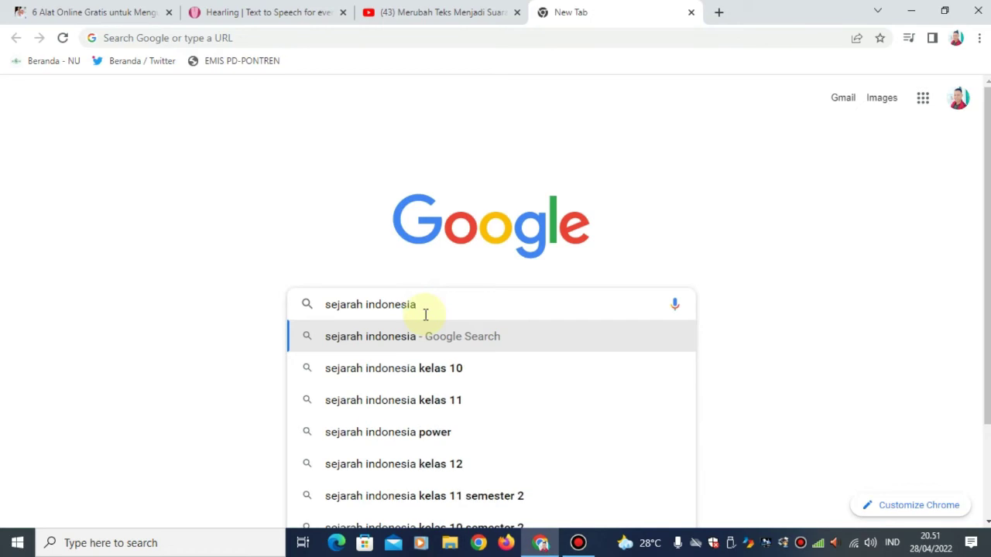
key("Return")
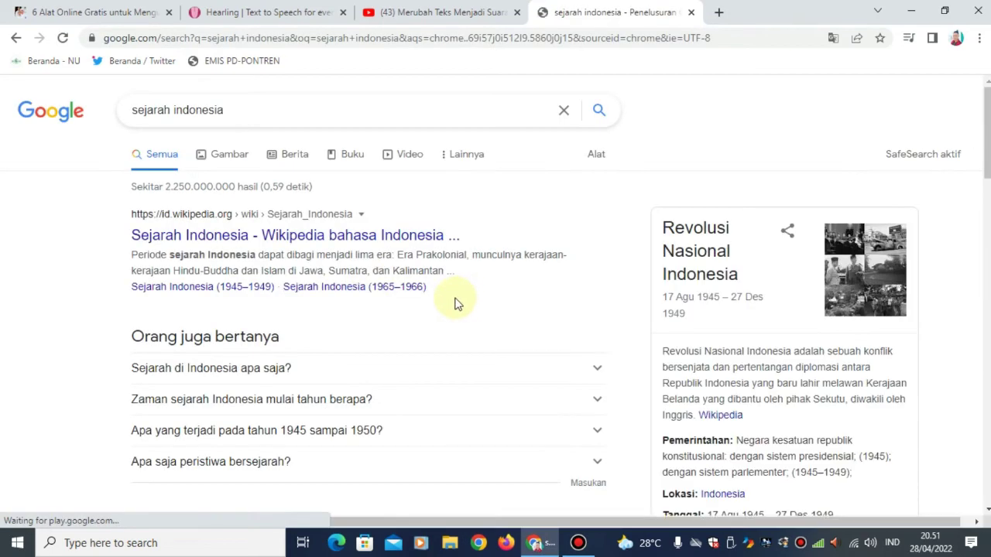
- Open the Indonesian Wikipedia article "Sejarah Indonesia" and copy its introductory paragraph
left_click(359, 242)
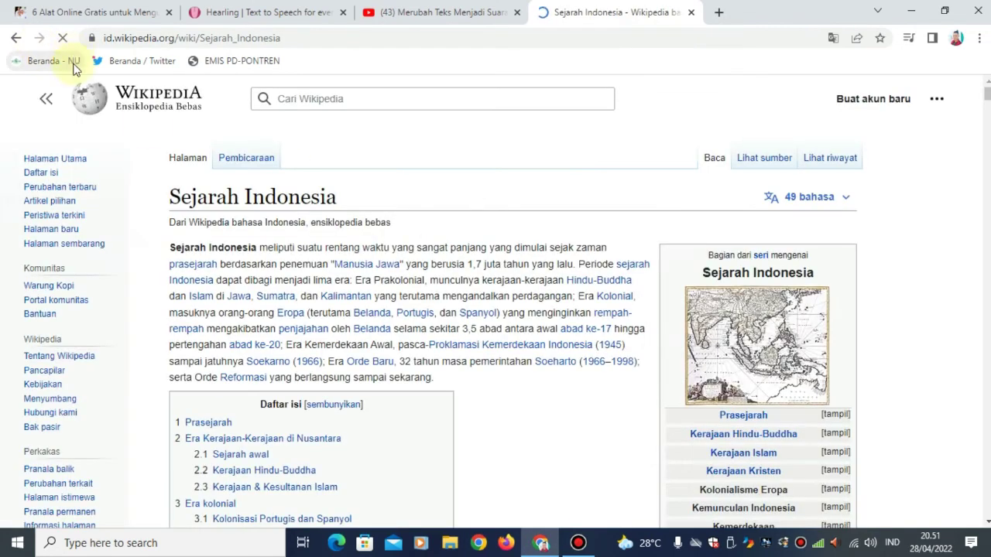
scroll(173, 324, "down", 2)
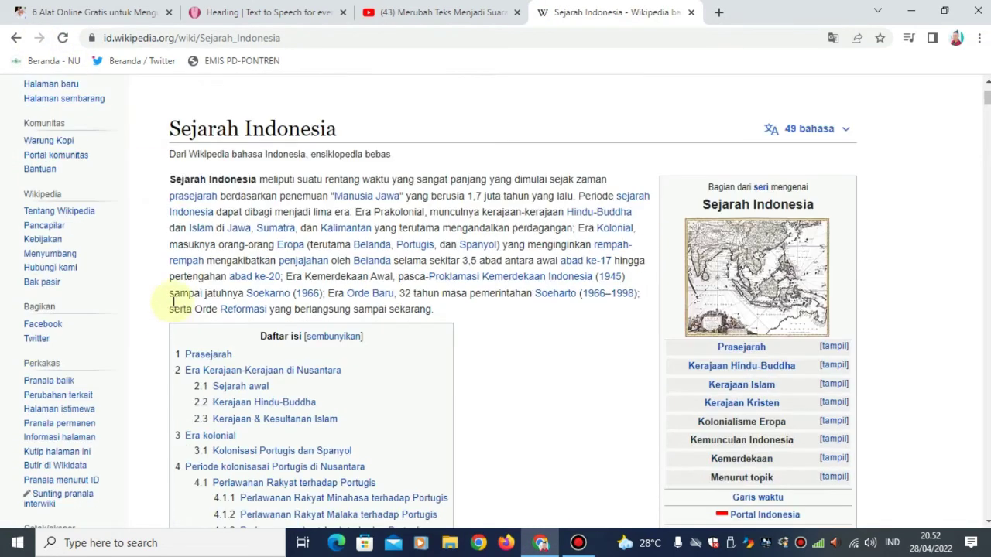
left_click_drag(169, 186, 458, 311)
left_click(458, 311)
left_click(165, 180)
left_click_drag(232, 229, 454, 317)
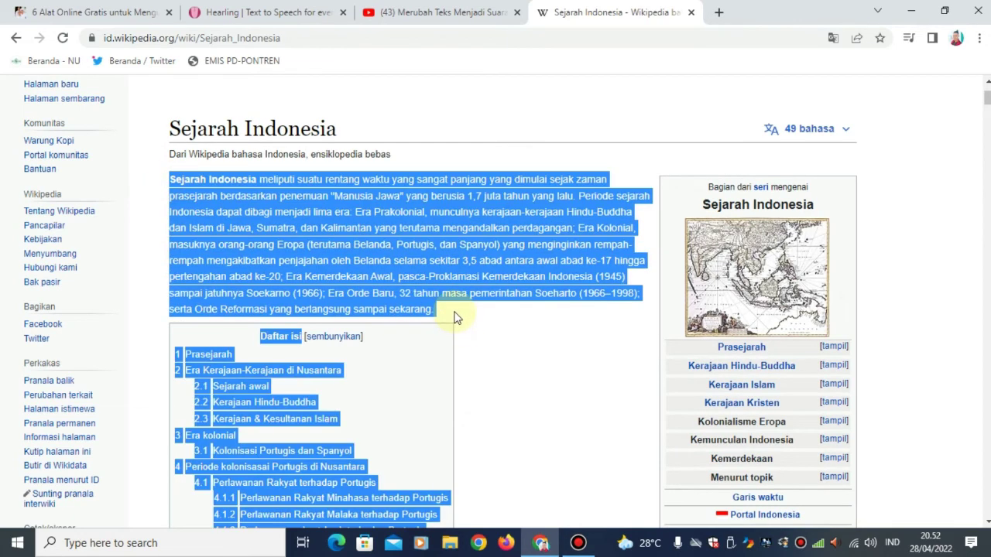
left_click(455, 317)
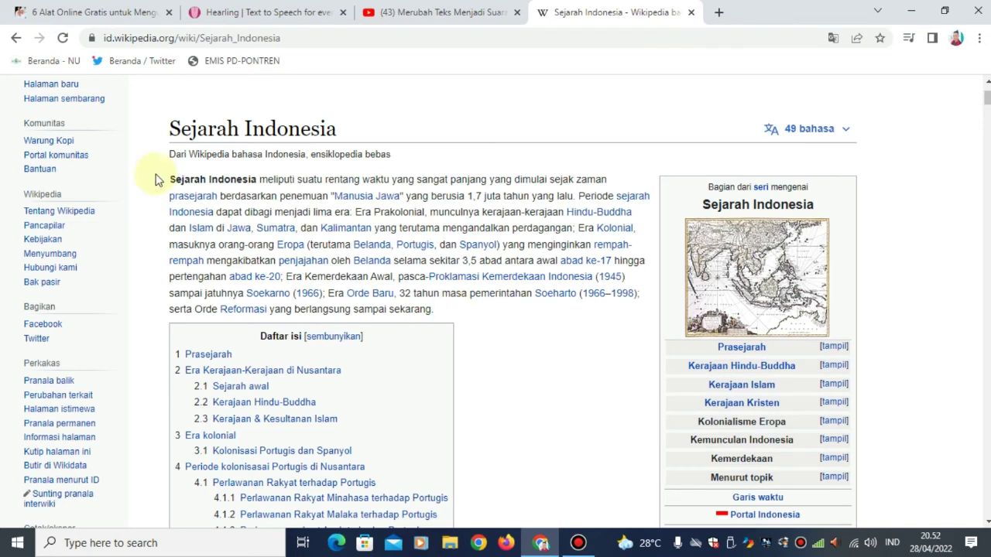
mouse_move(168, 179)
left_mouse_down()
mouse_move(438, 332)
mouse_move(459, 313)
mouse_move(195, 181)
mouse_move(171, 181)
left_mouse_up()
left_click(461, 313)
right_click(171, 181)
left_click(193, 195)
- Switch back to Hearling, paste the copied paragraph as the clip 1 text and synthesize the clip
left_click(267, 12)
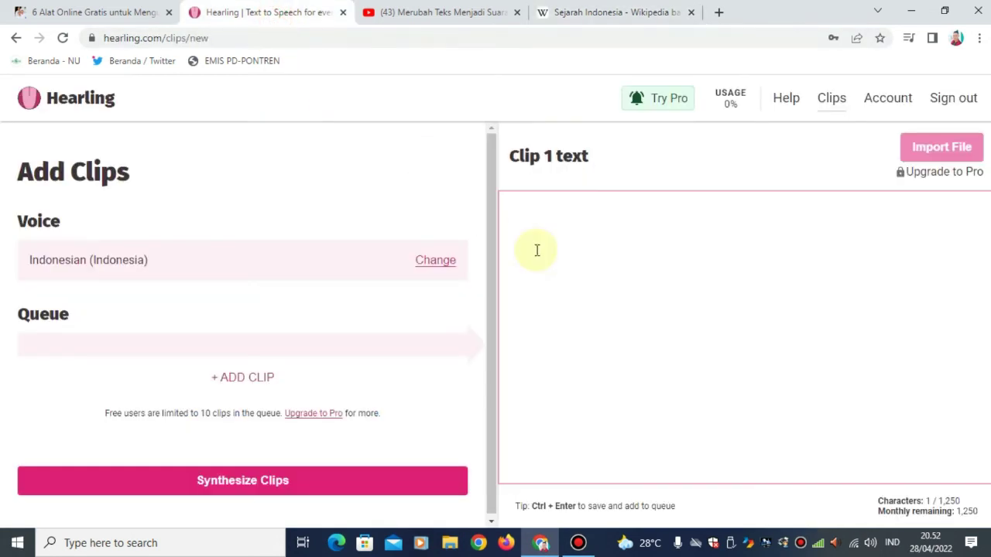
key("ctrl+v")
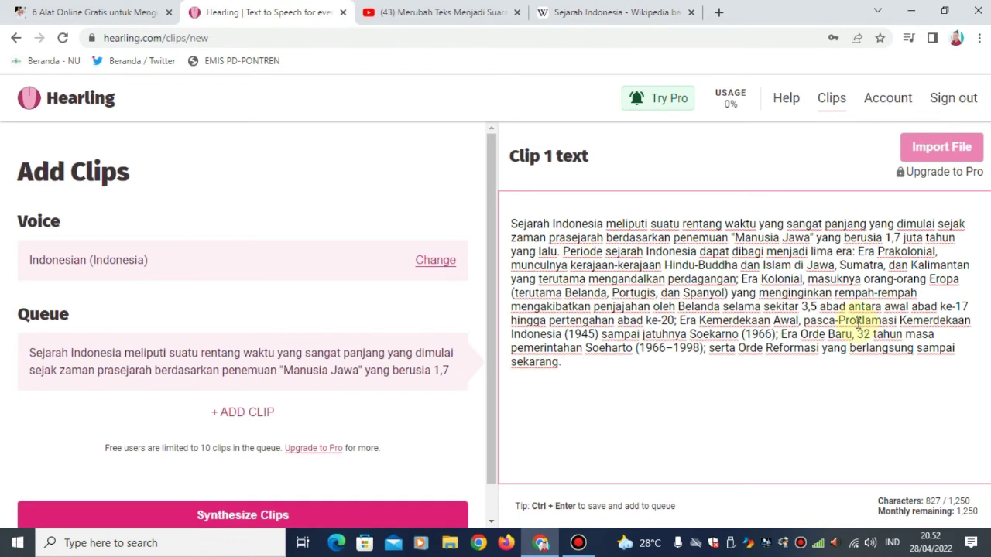
scroll(440, 437, "down", 1)
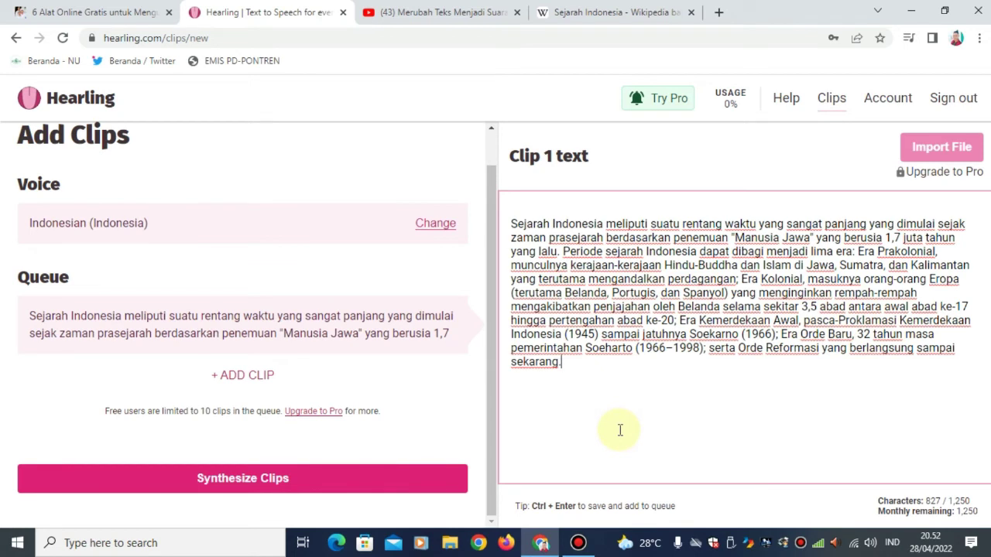
left_click(356, 480)
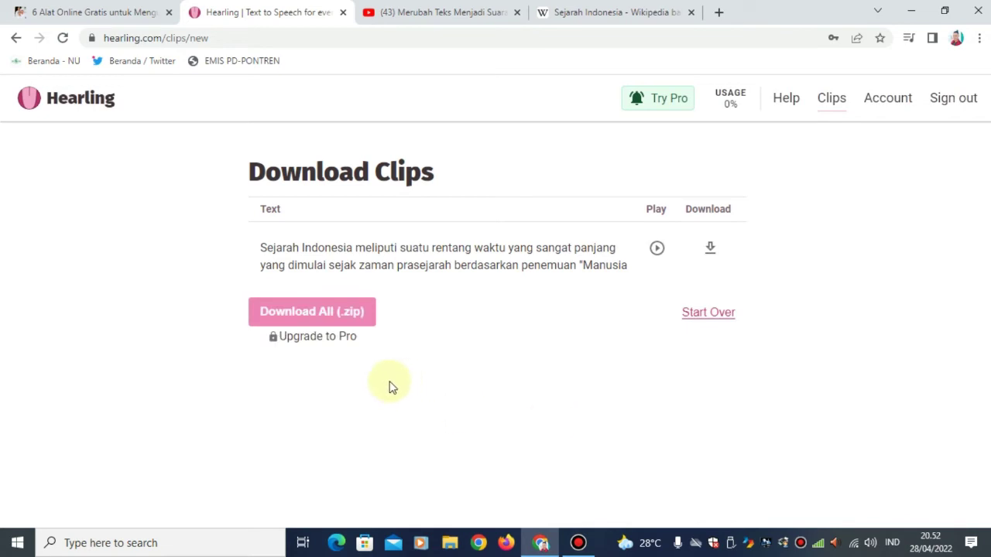
- Play the synthesized clip and start over with a new Indonesian clip, continuing to its text editor
left_click(656, 249)
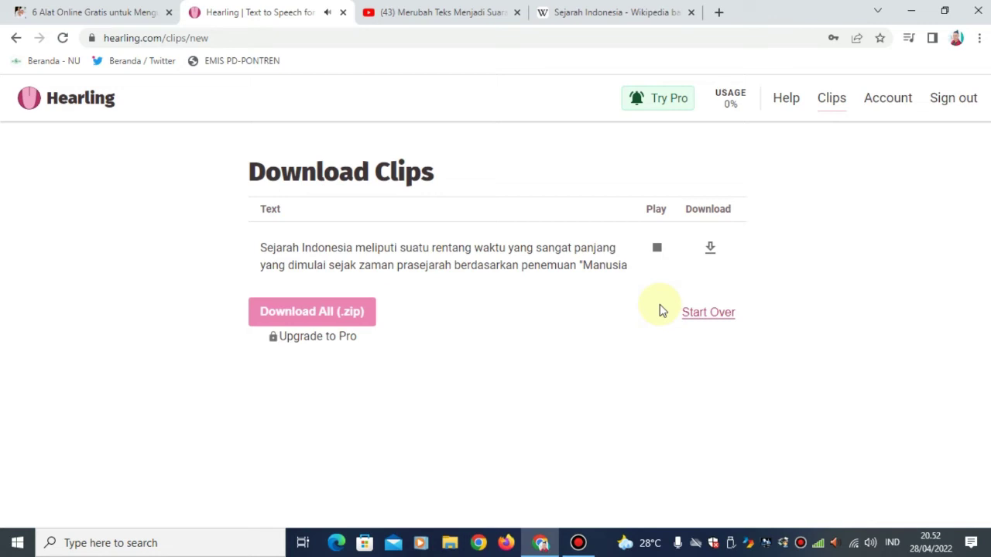
left_click(704, 313)
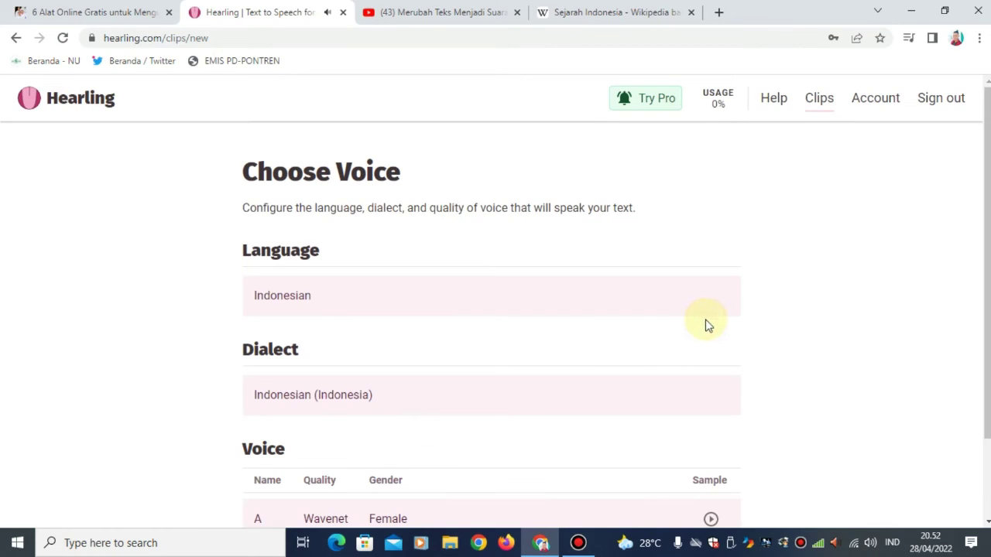
scroll(619, 366, "down", 2)
scroll(619, 366, "down", 1)
left_click(619, 478)
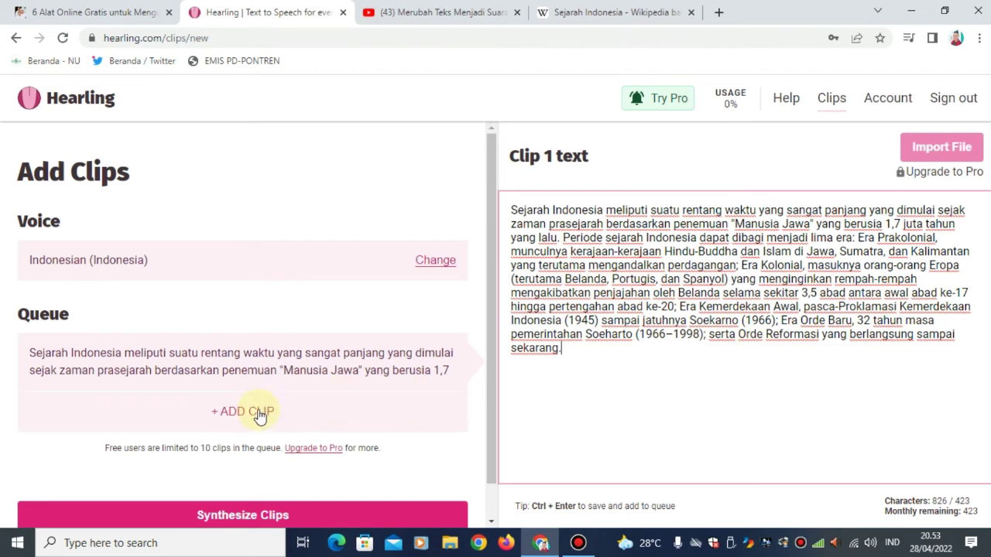
- Return to the "Sejarah Indonesia" Wikipedia article and copy the first two paragraphs of its Prasejarah section
left_click(624, 12)
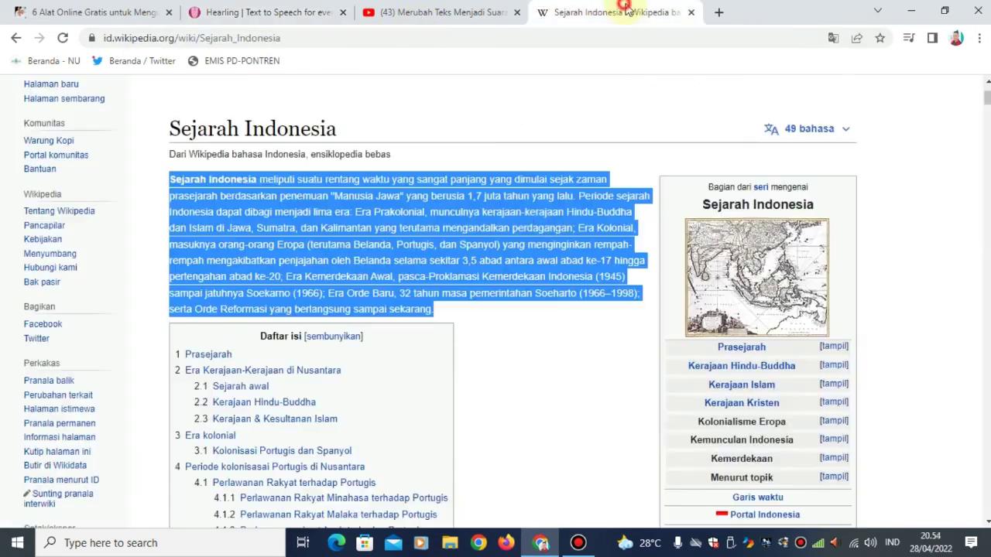
scroll(531, 248, "down", 10)
scroll(531, 248, "down", 7)
left_click(168, 211)
left_click_drag(168, 211, 574, 328)
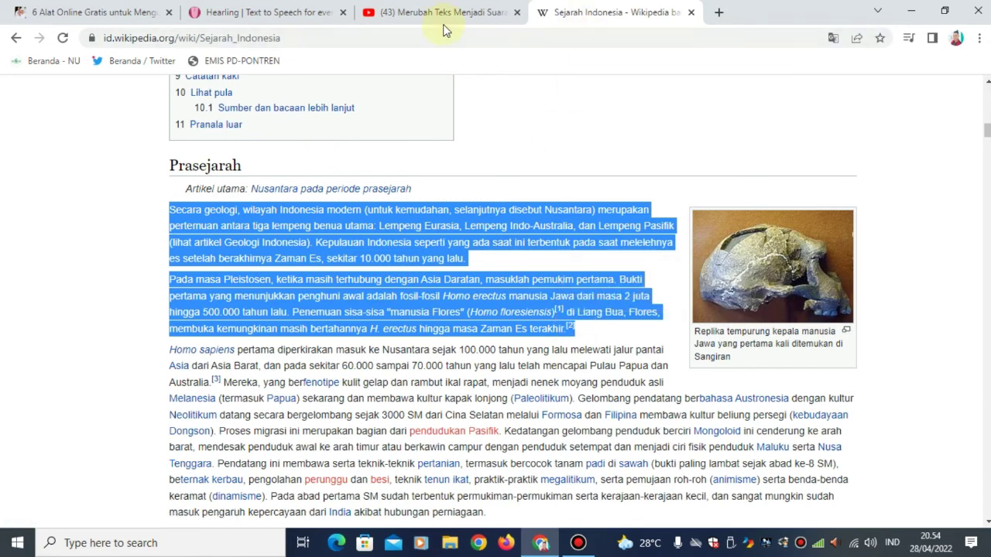
- Add a second clip in Hearling with the copied Prasejarah paragraphs as its text and synthesize both queued clips
left_click(272, 15)
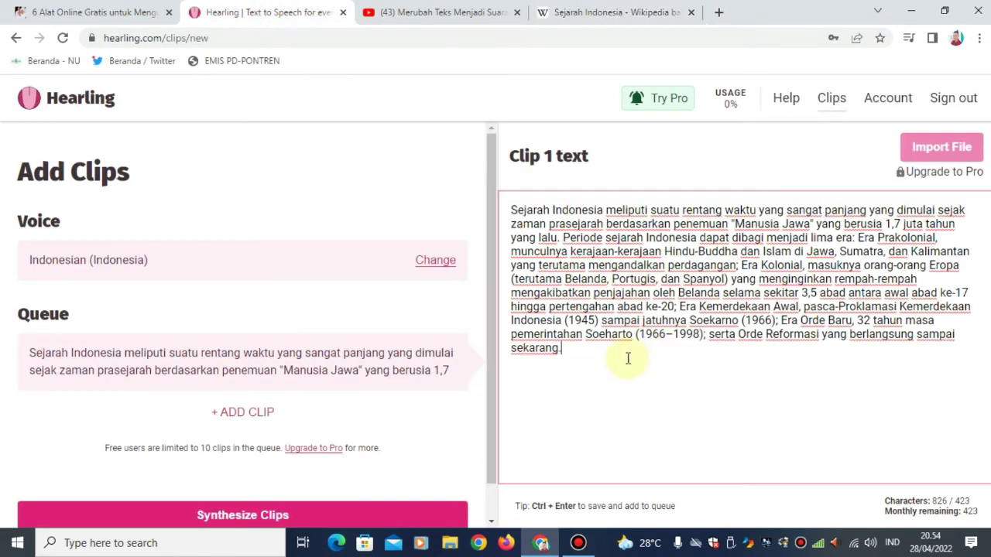
left_click(236, 418)
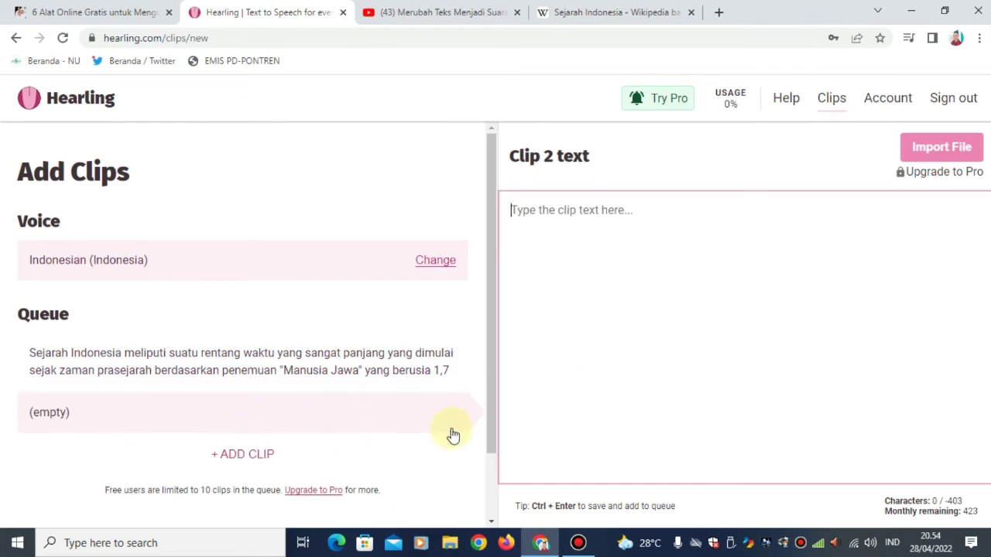
key("ctrl+v")
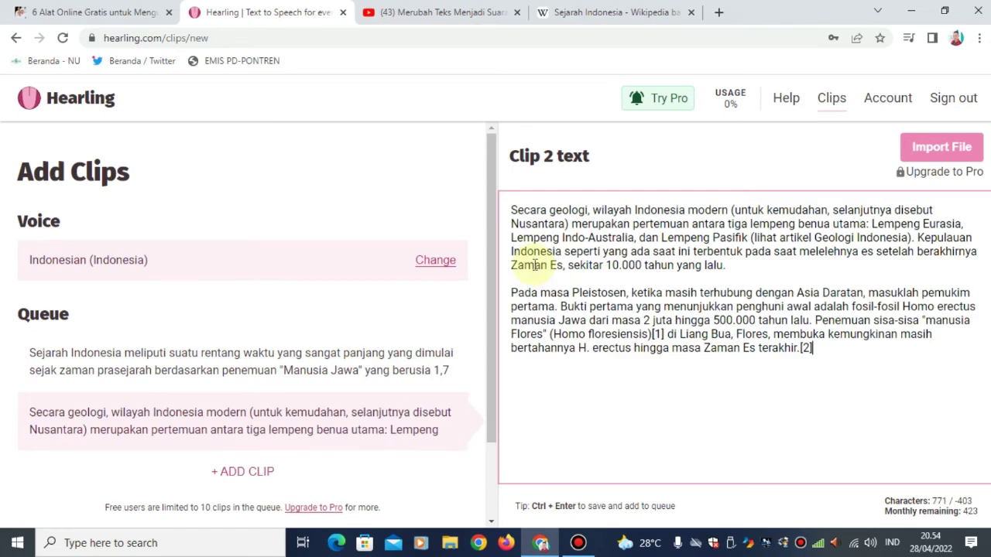
scroll(432, 470, "down", 1)
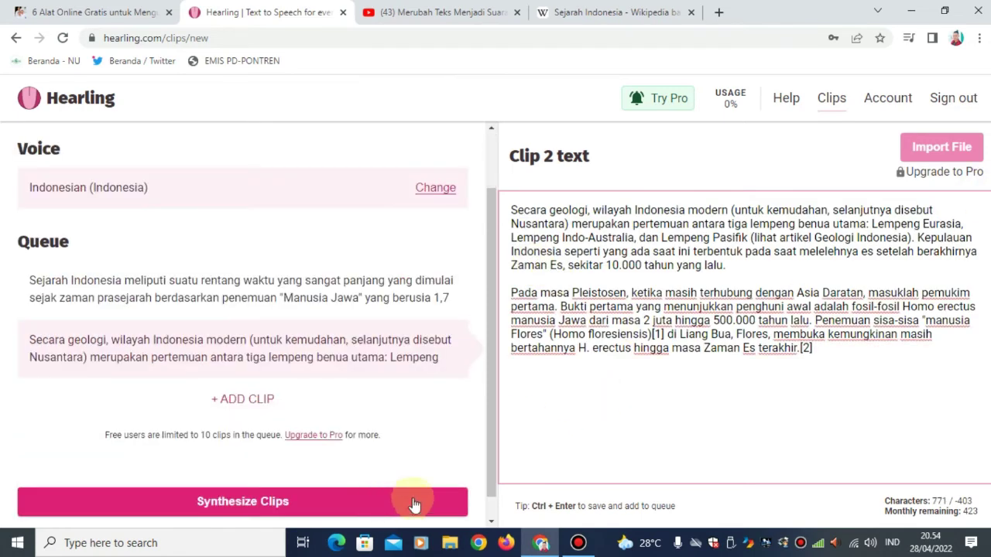
left_click(343, 507)
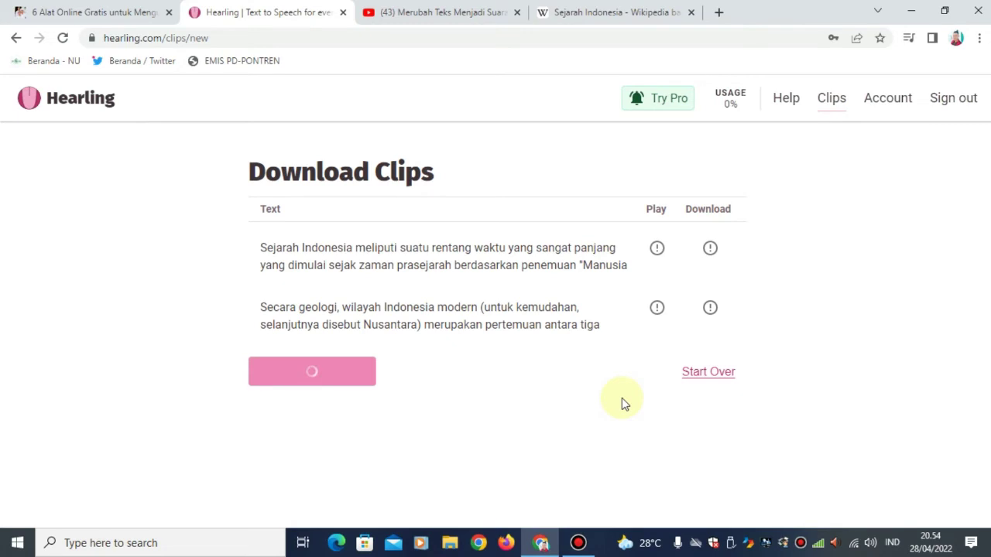
- Try to play the second clip and to download both clips
left_click(657, 309)
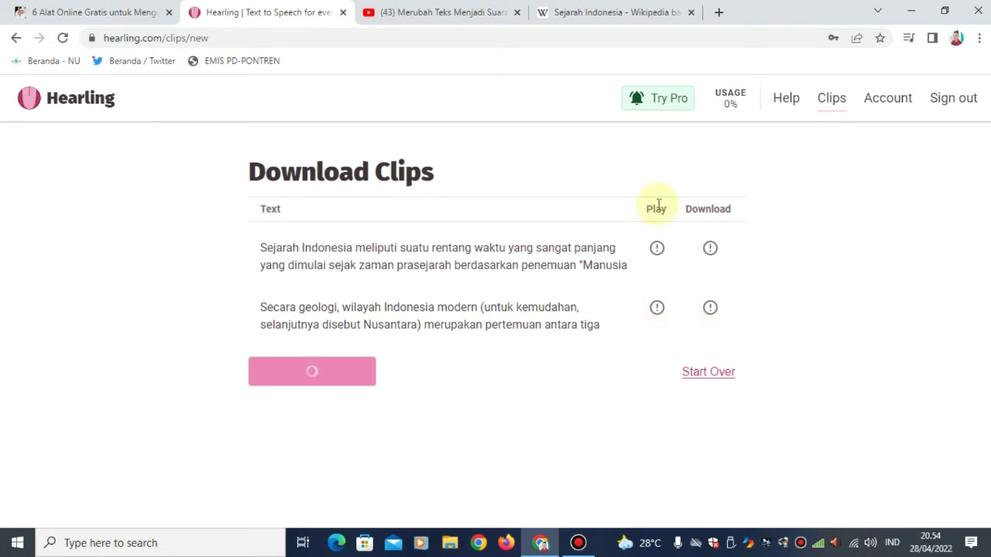
left_click(710, 247)
double_click(710, 308)
left_click(710, 308)
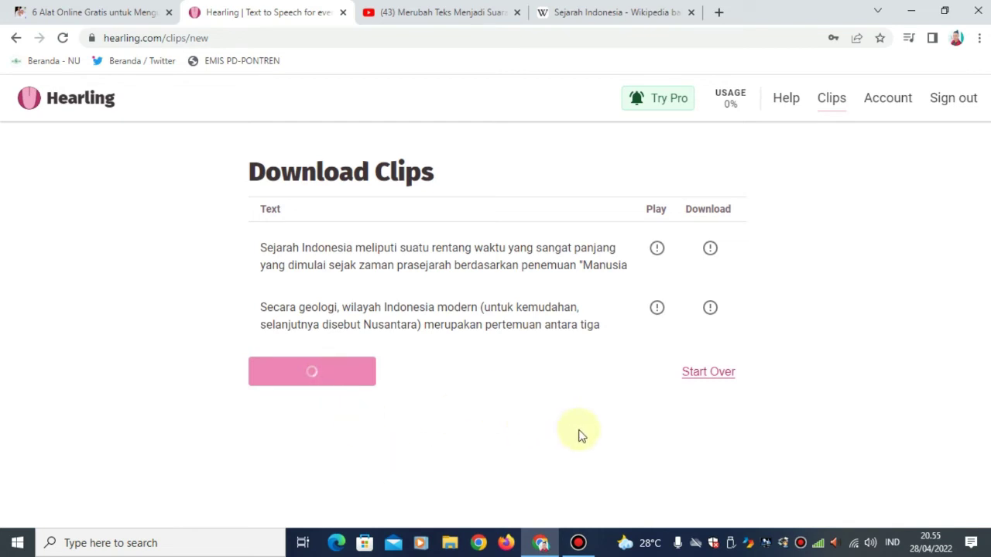
- Start over from the download page and go back to the list of past clips
left_click(701, 379)
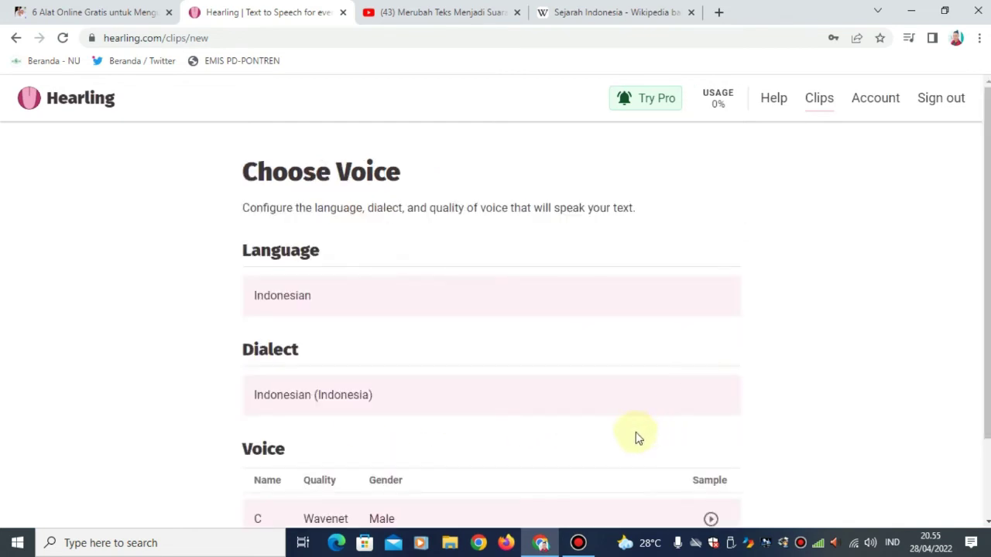
scroll(642, 436, "down", 2)
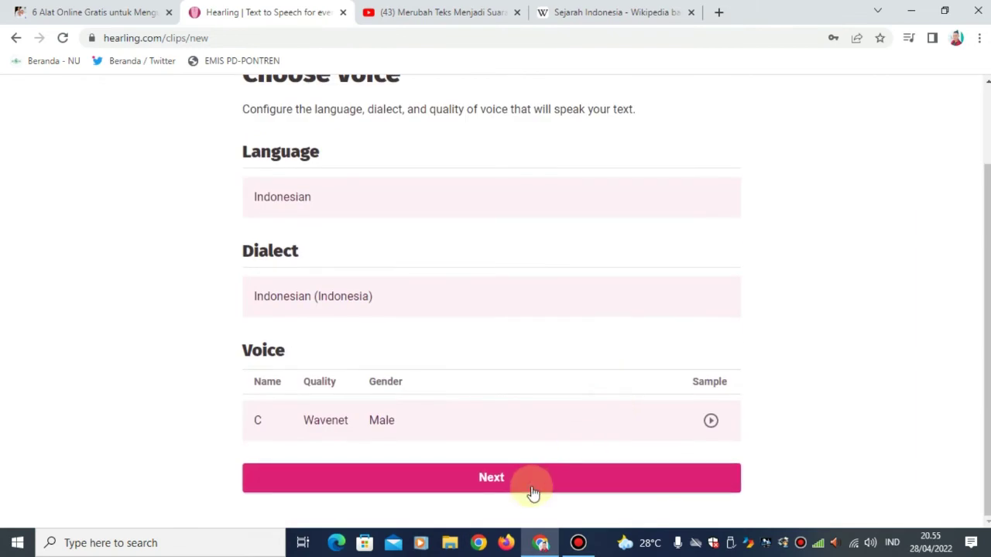
left_click(15, 37)
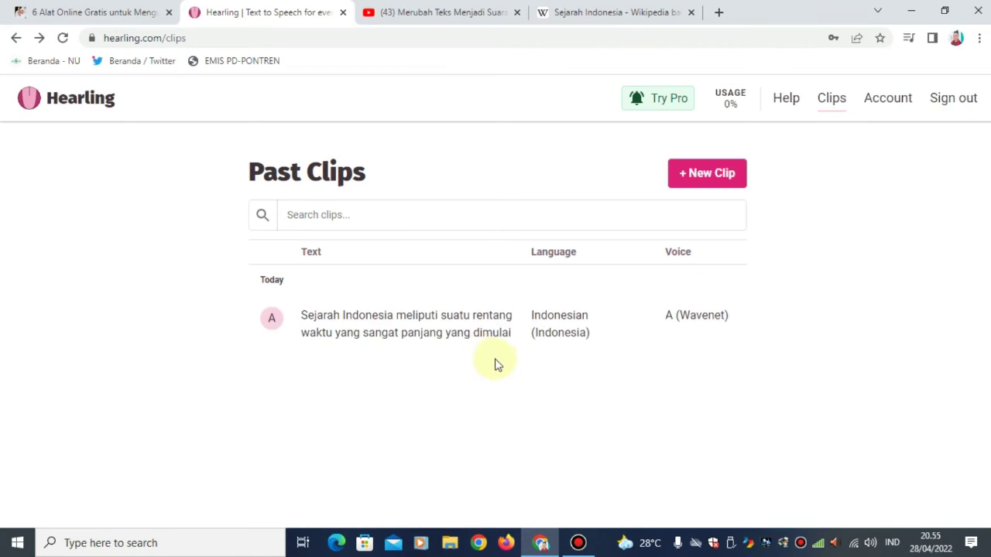
- Select the "Sejarah Indonesia" clip in the past clips list, play it and download it
double_click(614, 338)
left_click(622, 343)
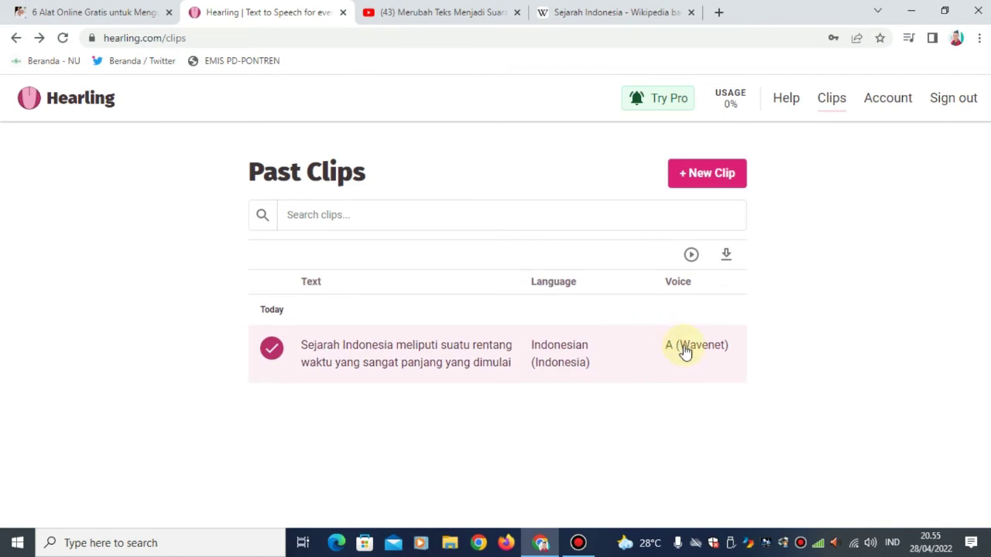
left_click(692, 255)
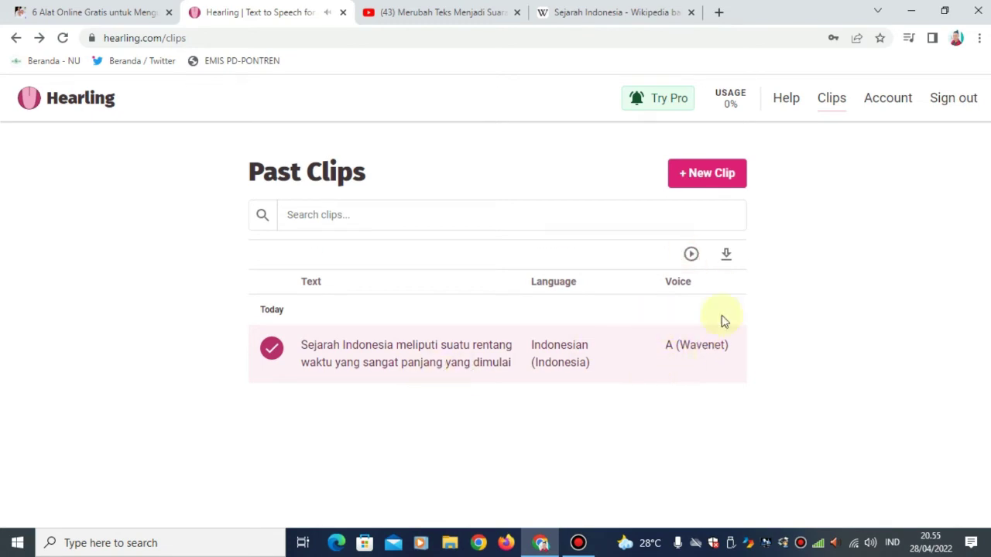
left_click(727, 258)
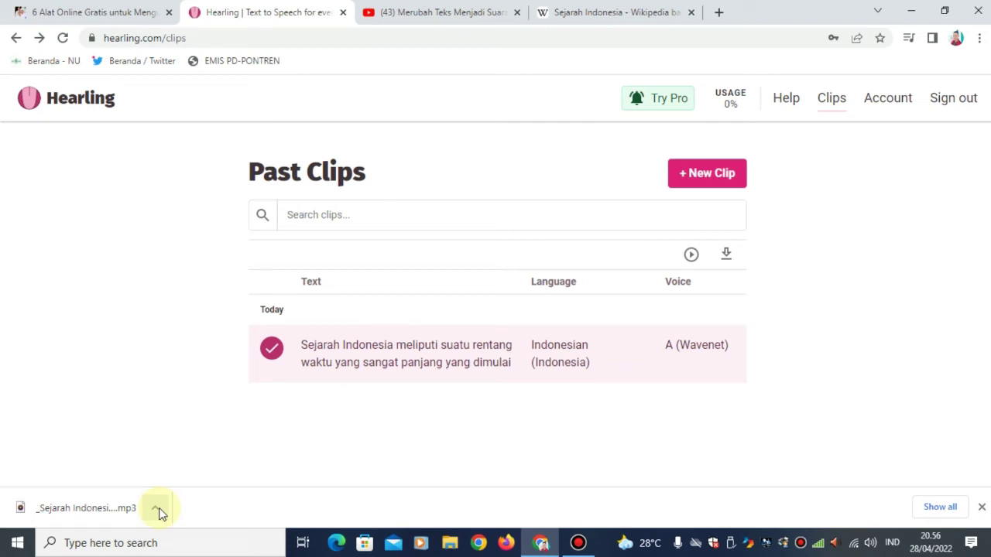
- Open the downloaded MP3 in the music player, listen to its beginning, pause it and close the player
left_click(158, 512)
left_click(179, 415)
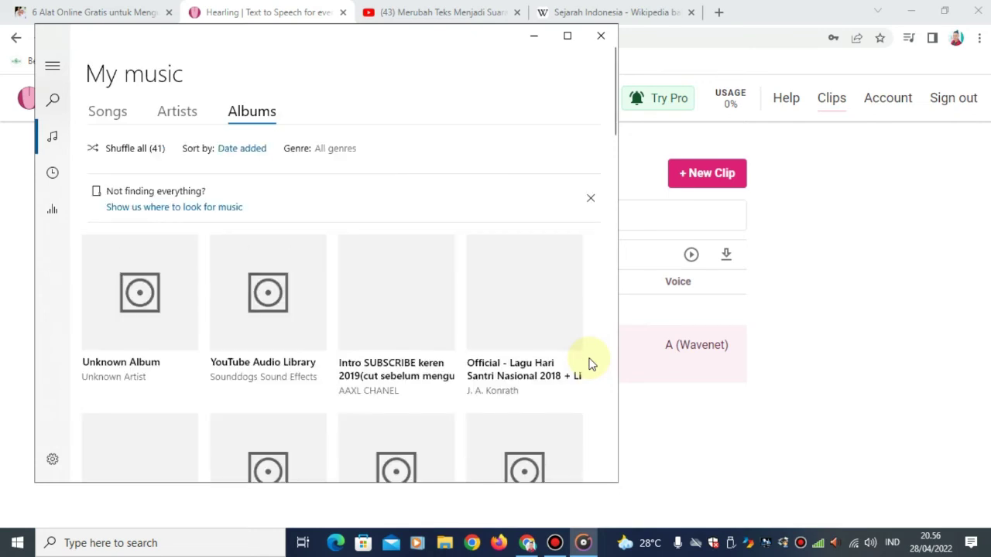
left_click(155, 509)
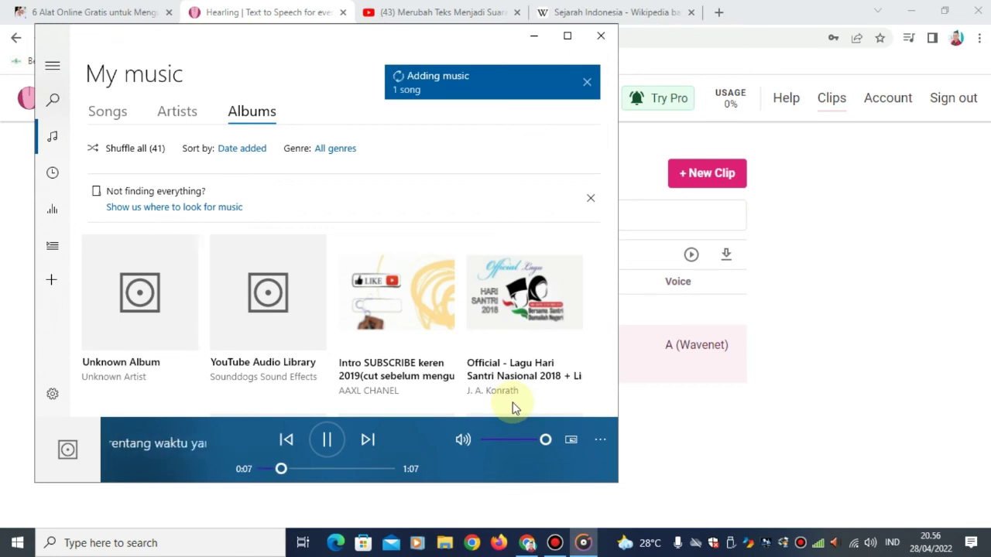
left_click(324, 448)
left_click(600, 39)
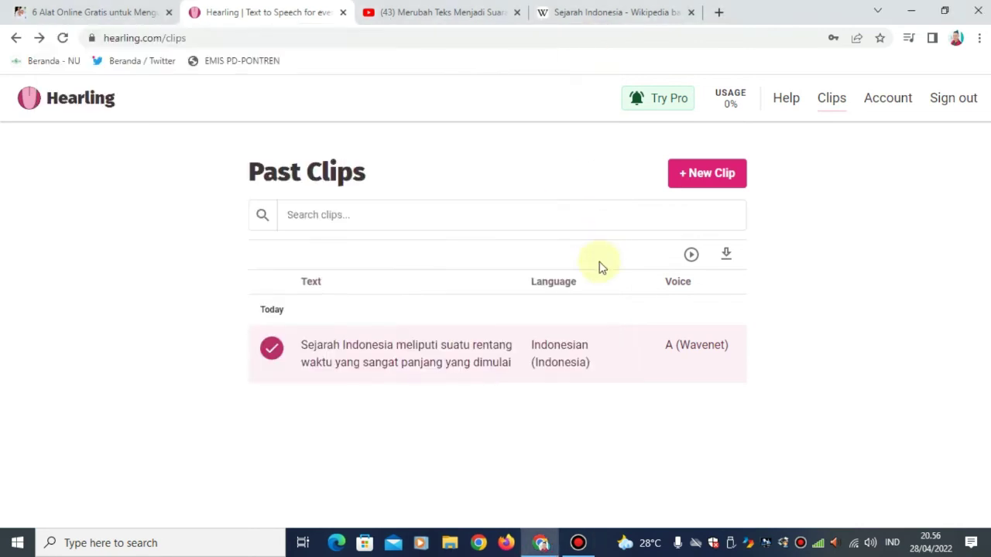
mouse_move(578, 547)
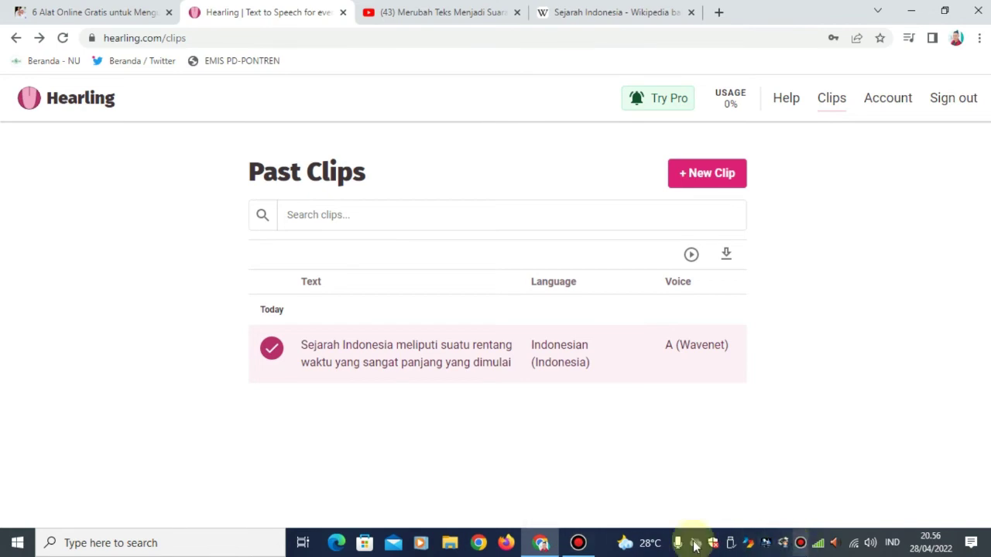
left_click(578, 545)
left_click(579, 544)
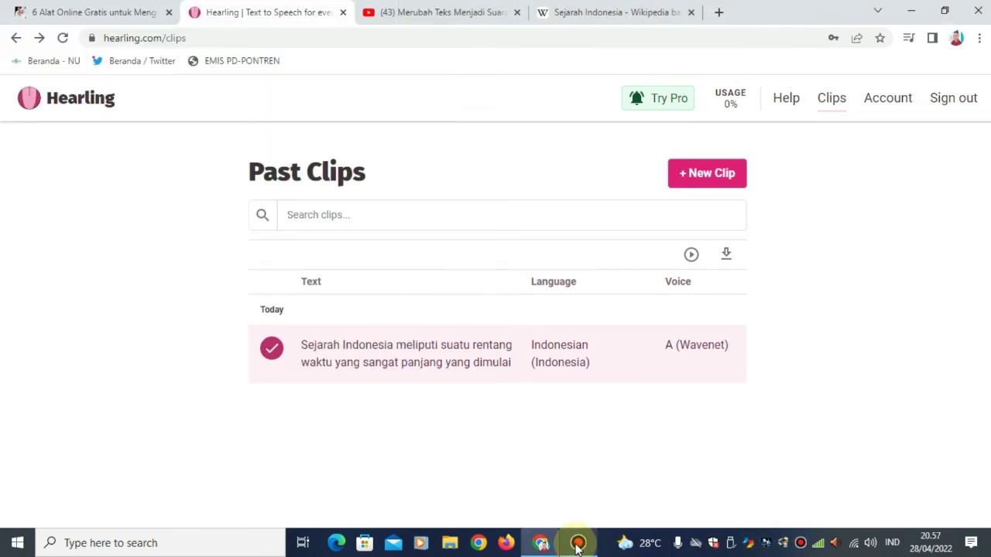
left_click(578, 544)
left_click(461, 42)
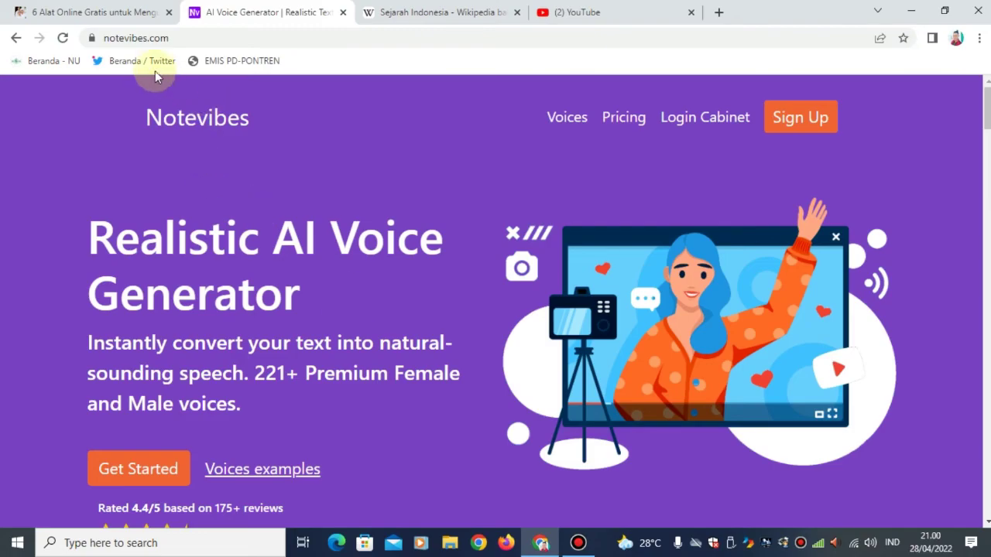
- Load the Notevibes home page at notevibes.com
left_click(106, 39)
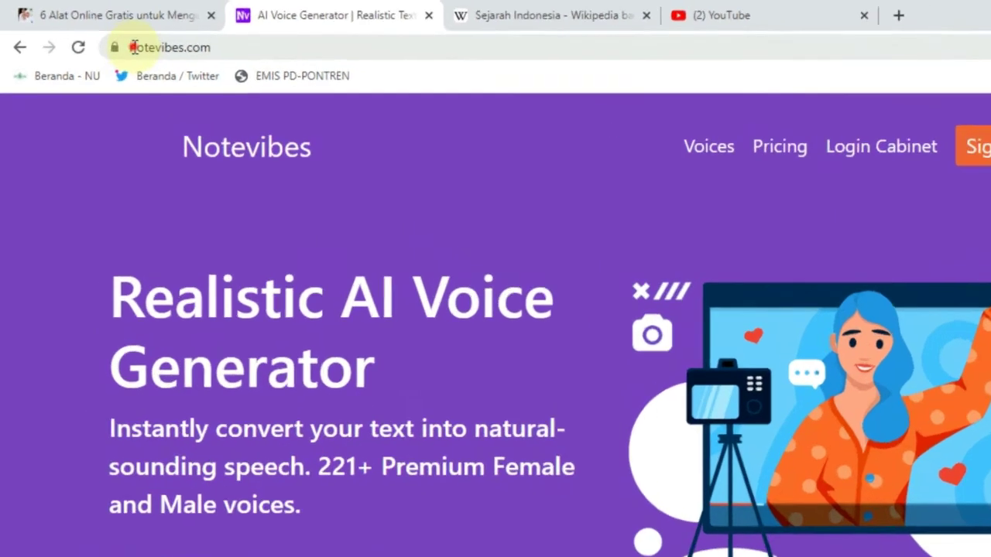
left_click(154, 57)
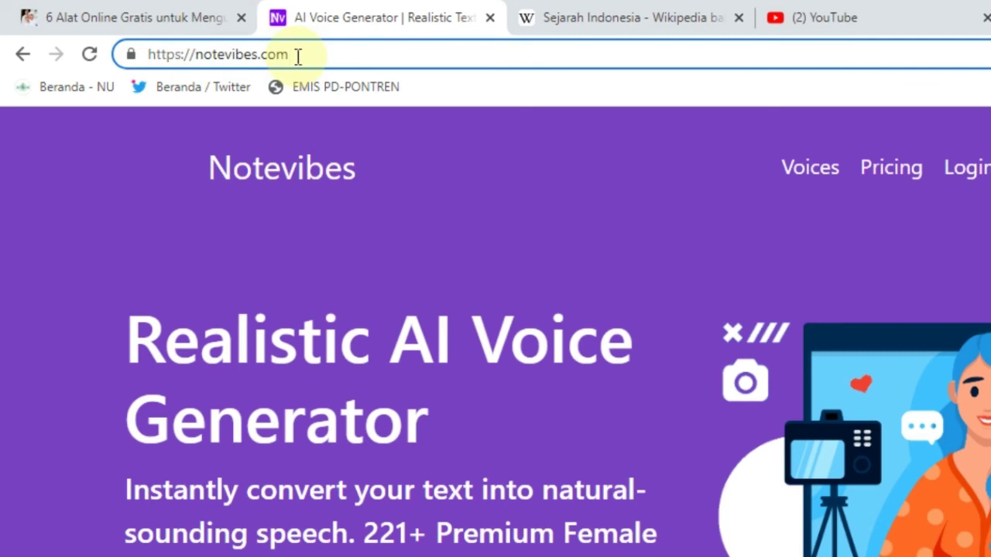
key("Return")
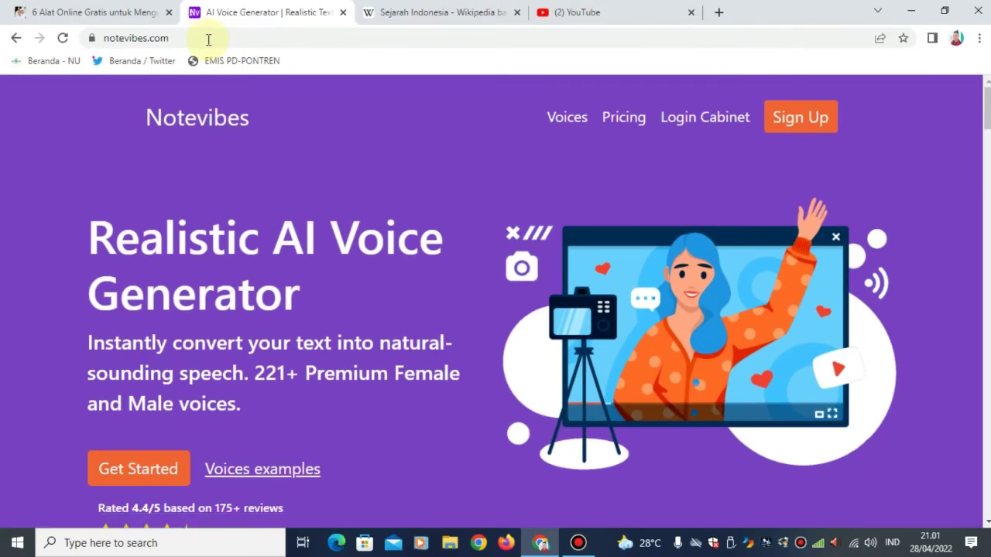
scroll(496, 262, "down", 1)
scroll(495, 261, "up", 1)
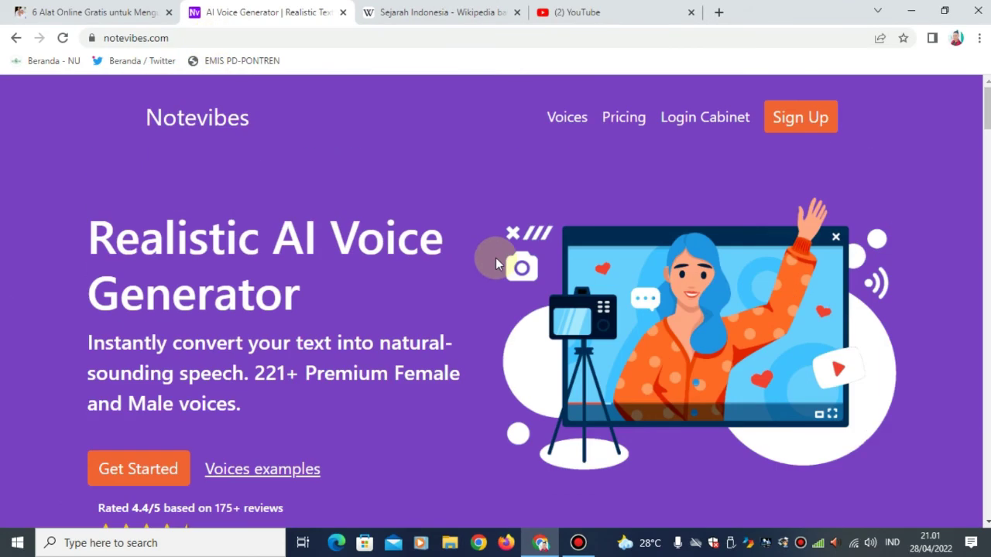
- Sign up for Notevibes with a Google account chosen from the saved accounts
left_click(810, 120)
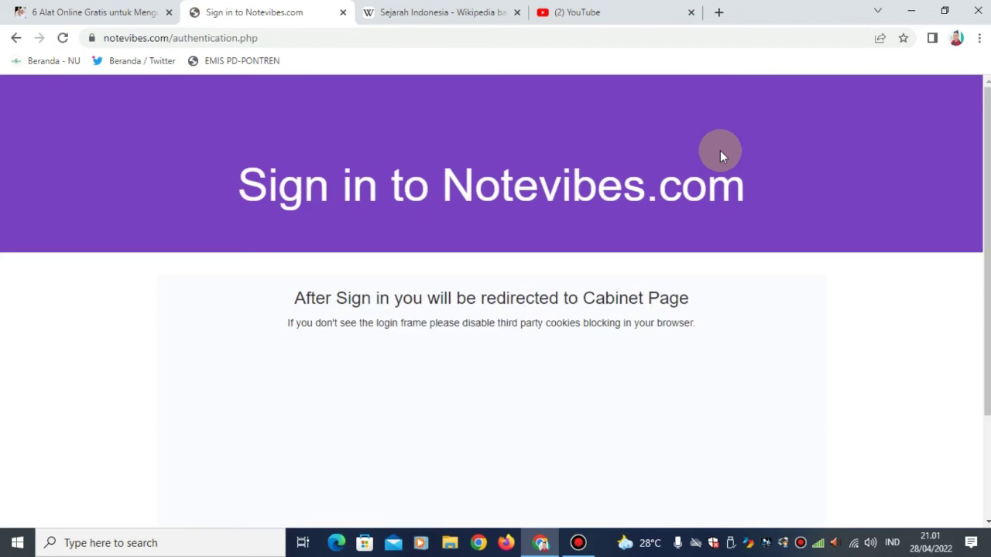
scroll(681, 165, "down", 2)
scroll(652, 188, "up", 2)
left_click(513, 353)
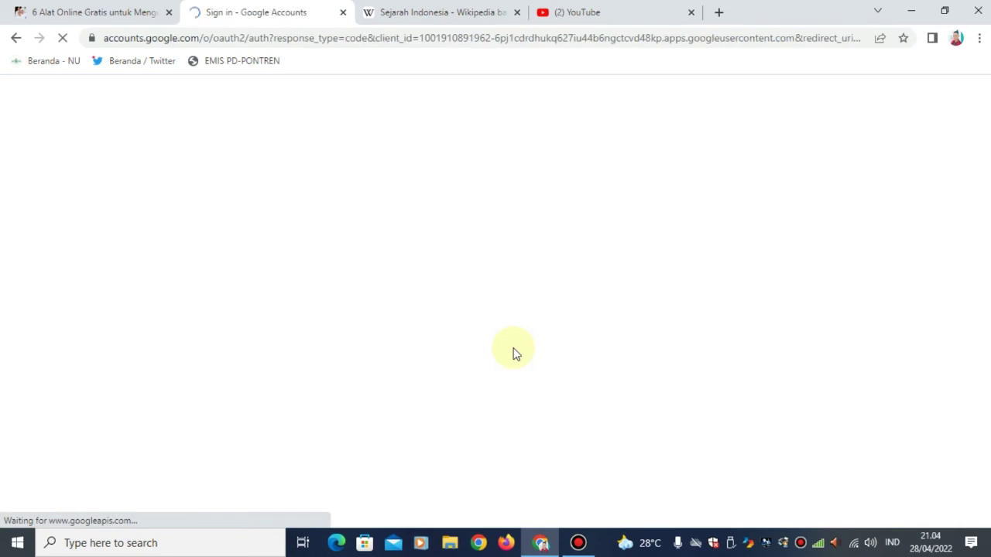
scroll(596, 360, "down", 2)
scroll(598, 360, "down", 3)
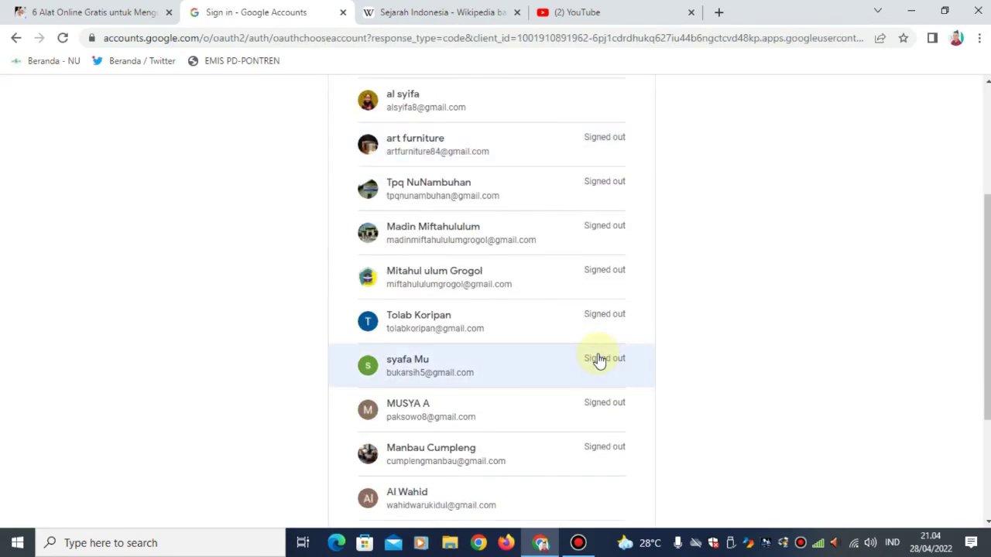
left_click(488, 500)
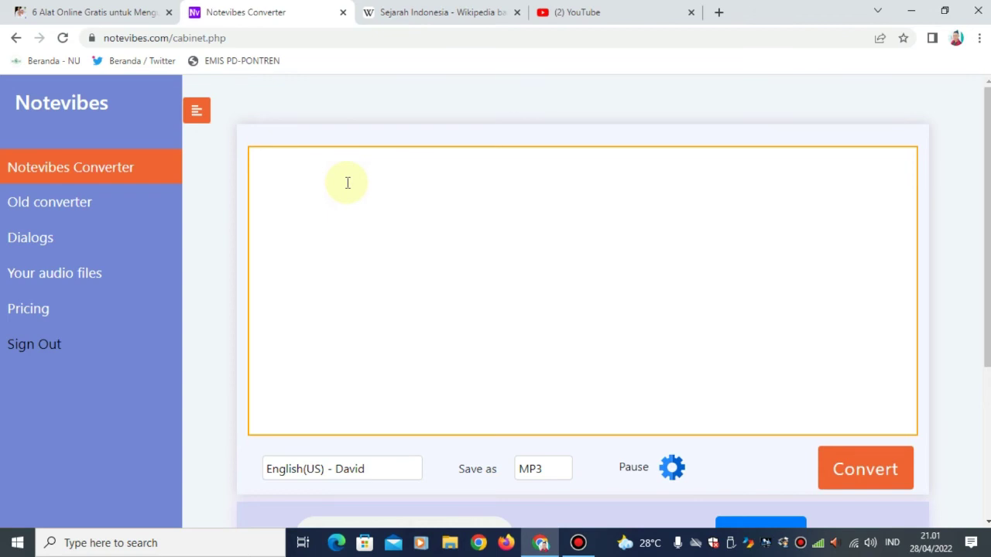
- Set the converter's voice to Indonesian - Rio
scroll(400, 338, "down", 2)
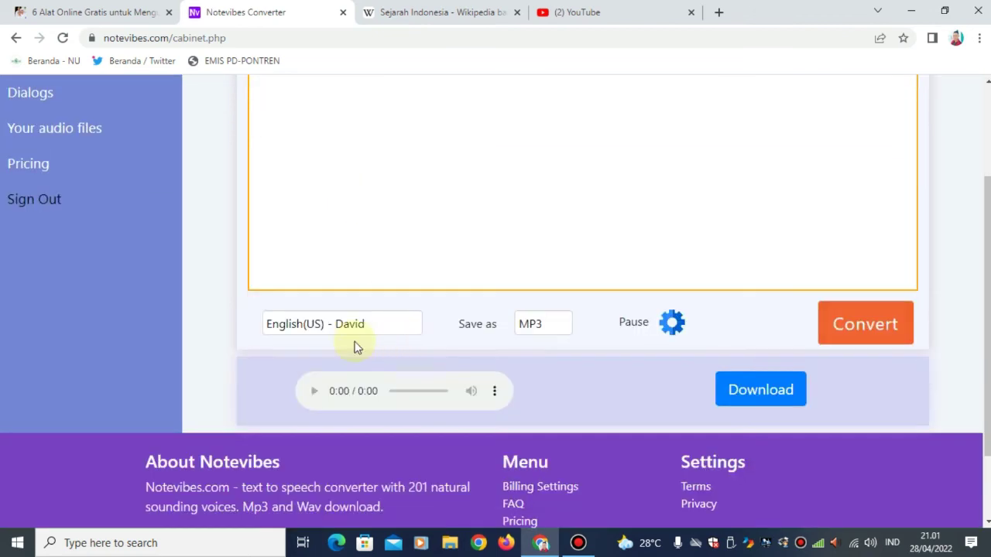
left_click(368, 324)
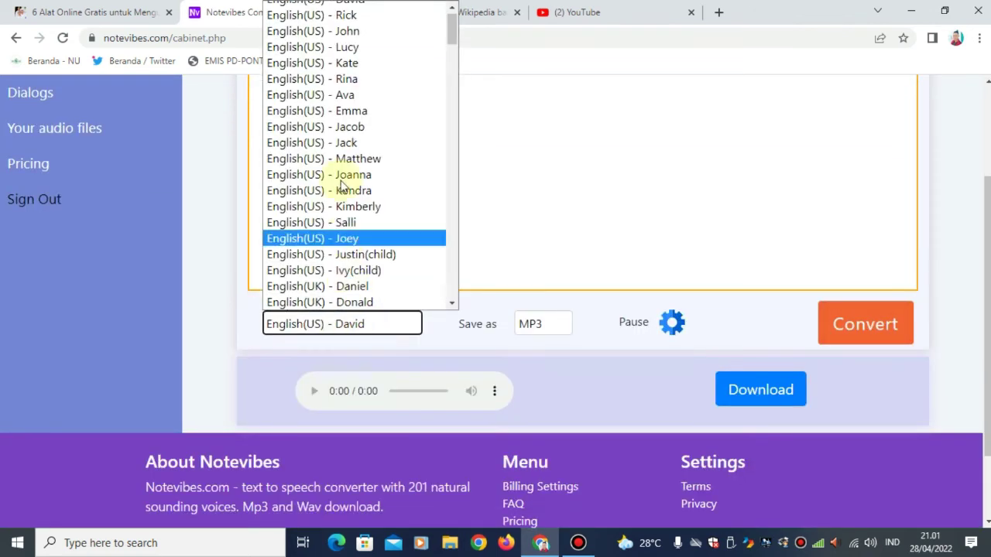
left_click_drag(451, 48, 453, 226)
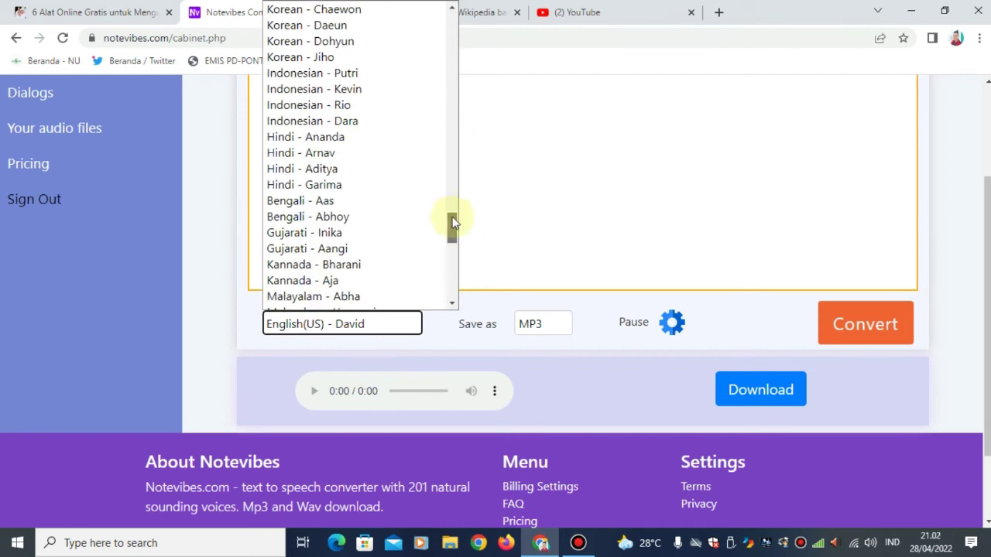
left_click(361, 104)
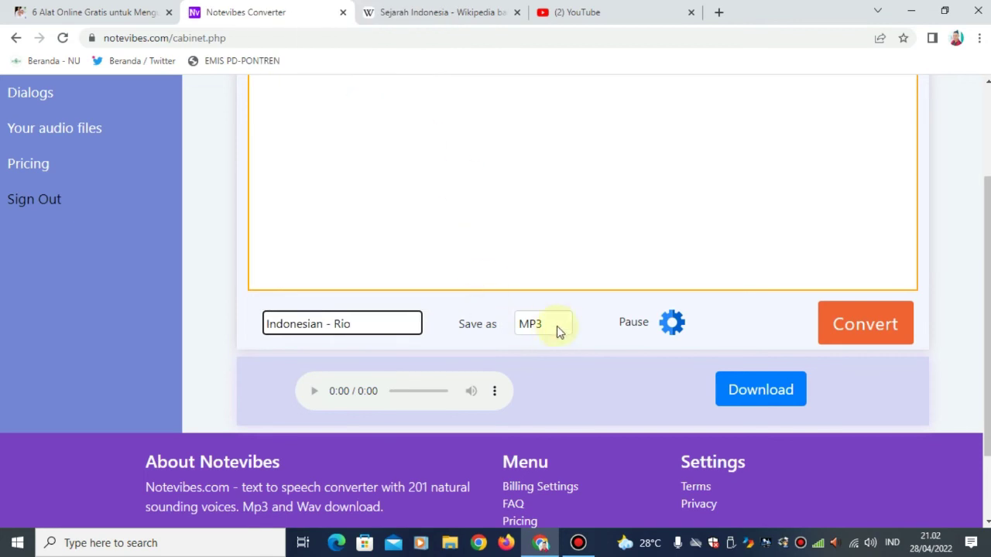
- Paste the two Prasejarah paragraphs starting with "Secara geologi, wilayah Indonesia modern" into the Notevibes Converter text area
scroll(558, 325, "up", 2)
left_click(355, 197)
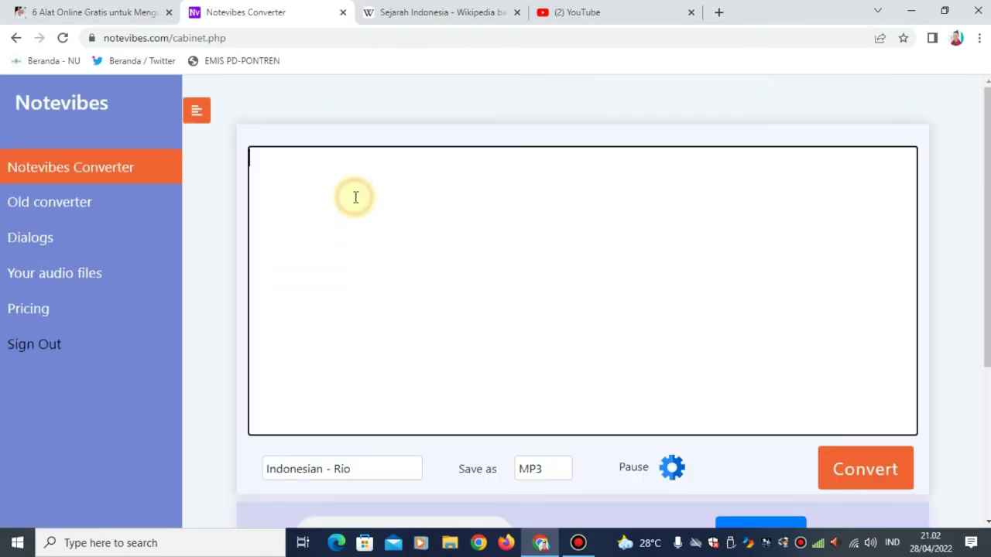
type("Secara geologi, wilayah Indonesia modern (untuk kemudahan, selanjutnya disebut Nusantara) merupakan pertemuan antara tiga lempeng benua utama: Lempeng Eurasia, Lempeng Indo-Australia, dan Lempeng Pasifik (lihat artikel Geologi Indonesia). Kepulauan Indonesia seperti yang ada saat ini terbentuk pada saat melelehnya es setelah berakhirnya Zaman Es, sekitar 10.000 tahun yang lalu.  Pada masa Pleistosen, ketika masih terhubung dengan Asia Daratan, masuklah pemukim pertama. Bukti pertama yang menunjukkan penghuni awal adalah fosil-fosil Homo erectus manusia Jawa dari masa 2 juta hingga 500.000 tahun lalu. Penemuan sisa-sisa \"manusia Flores\" (Homo floresiensis)[1] di Liang Bua, Flores, membuka kemungkinan masih bertahannya H. erectus hingga masa Zaman Es terakhir.[2]")
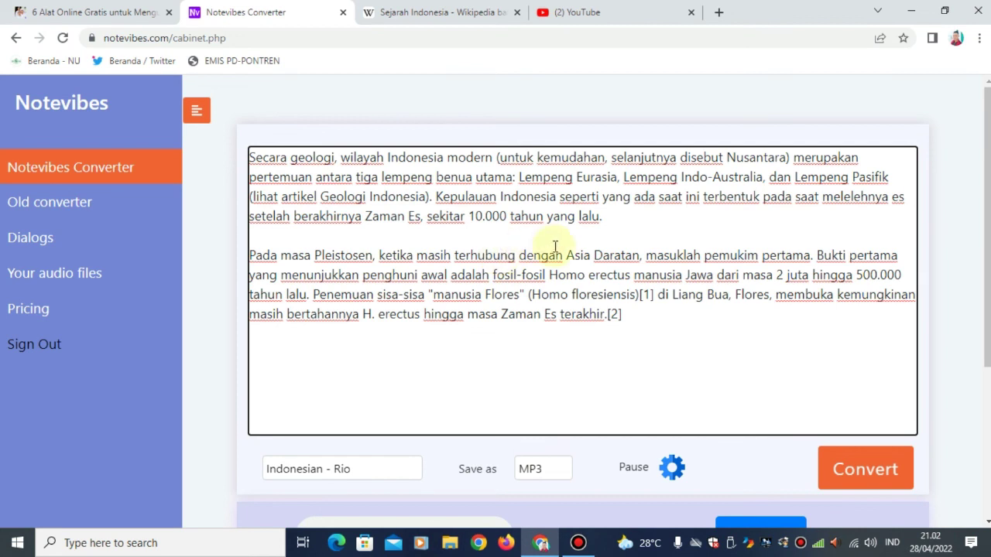
scroll(584, 257, "down", 2)
scroll(585, 257, "down", 1)
scroll(587, 254, "up", 3)
- Apply strong emphasis to the opening words "Secara geologi,"
double_click(405, 198)
left_click(578, 177)
left_click_drag(250, 159, 339, 158)
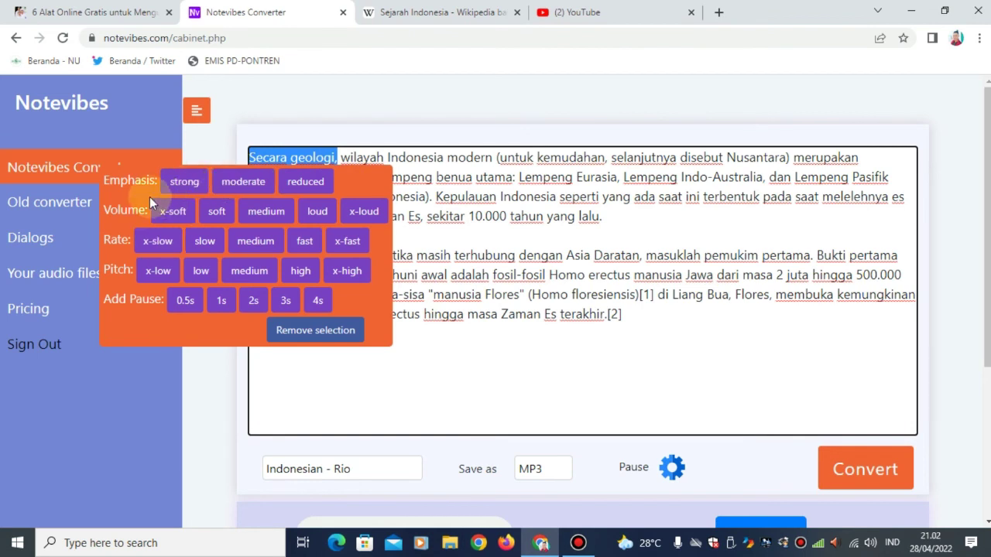
left_click(186, 183)
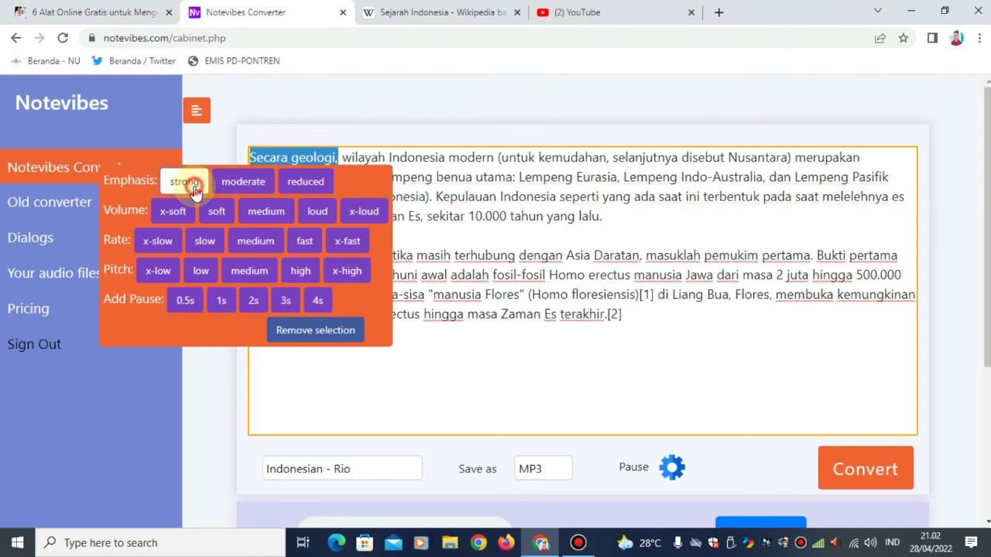
left_click(442, 179)
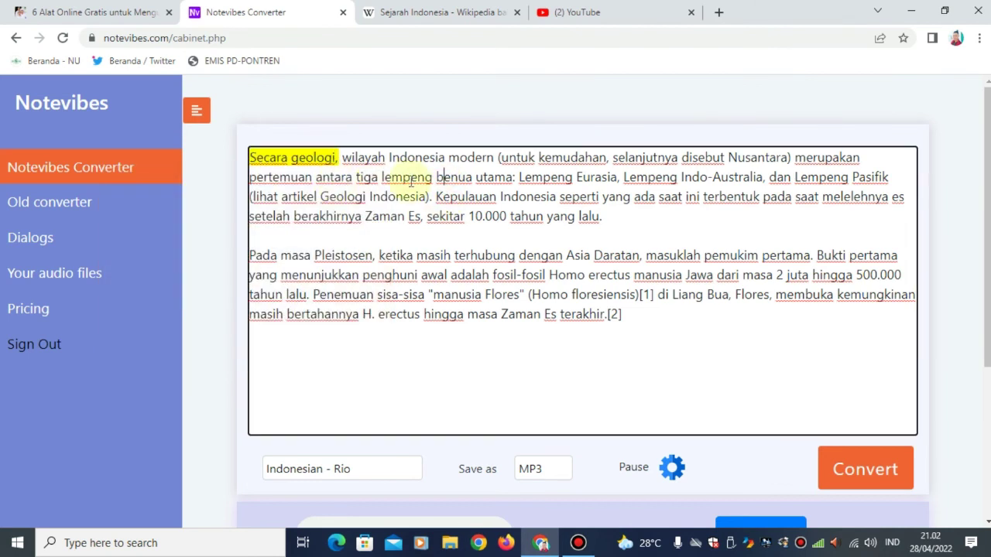
- Apply medium volume to "Lempeng Eurasia, Lempeng Indo-Australia," and medium pitch to "sekitar 10.000 tahun yang lalu."
left_click_drag(518, 177, 767, 177)
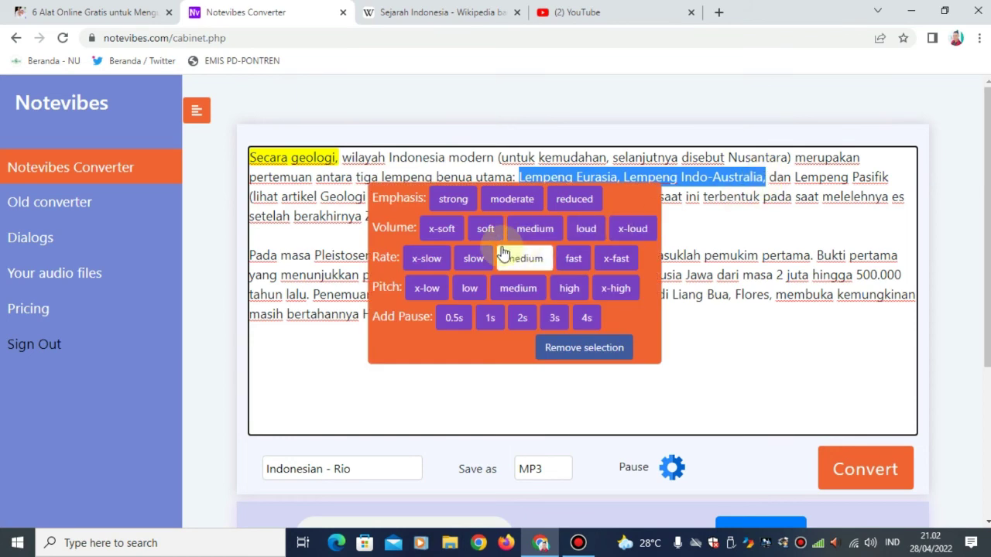
left_click(535, 229)
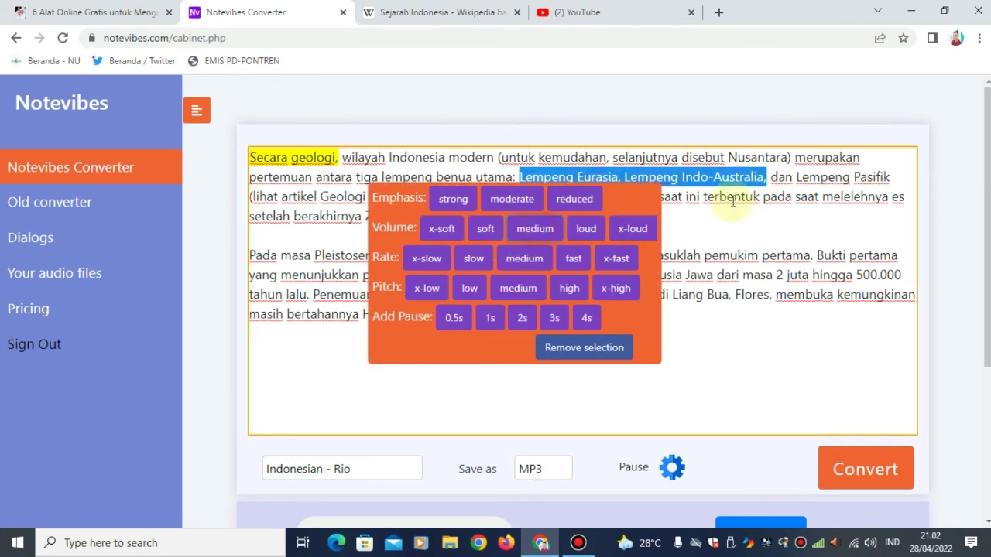
left_click(772, 193)
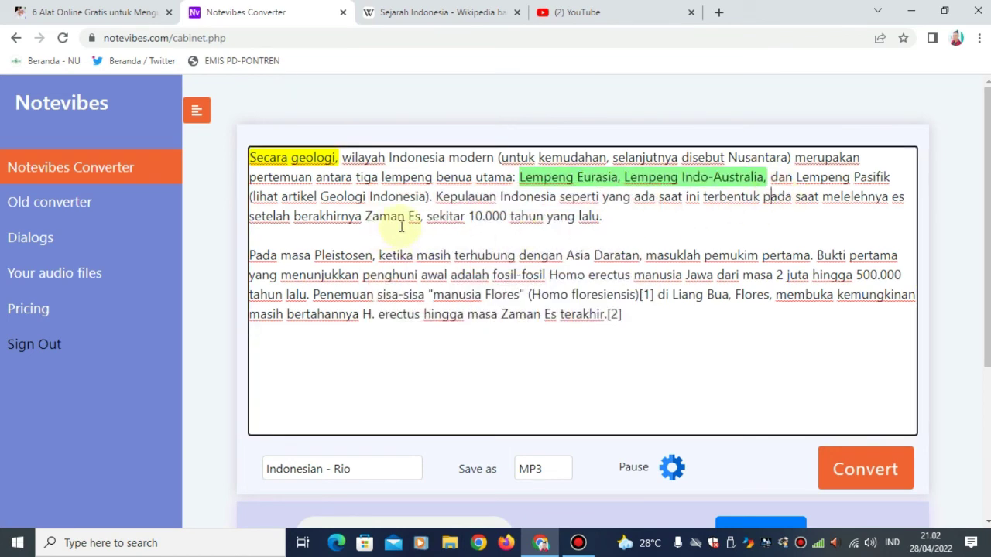
left_click_drag(424, 221, 611, 217)
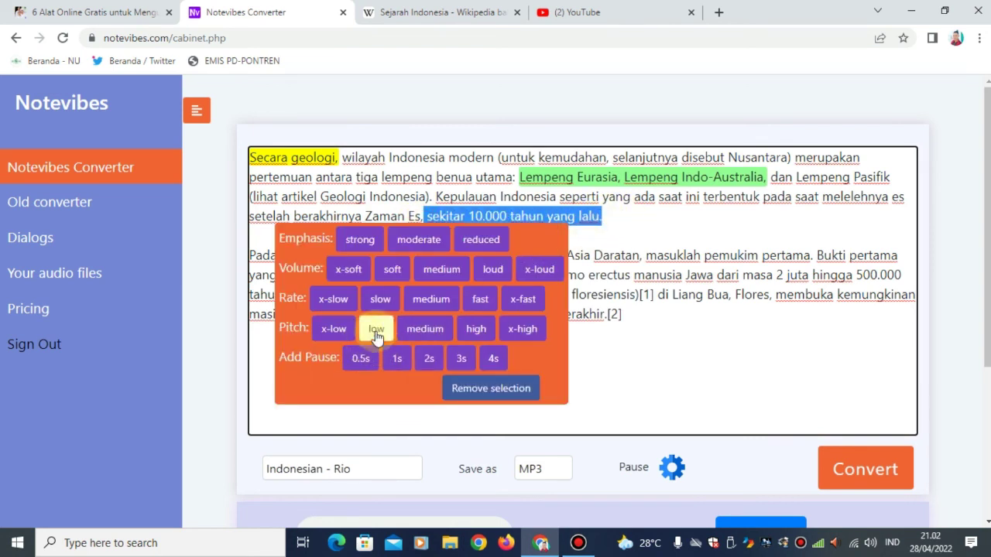
left_click(425, 330)
left_click(350, 300)
- Apply x-loud volume to "Pada masa Pleistosen," at the start of the second paragraph
left_click(250, 257)
left_click_drag(250, 256, 378, 258)
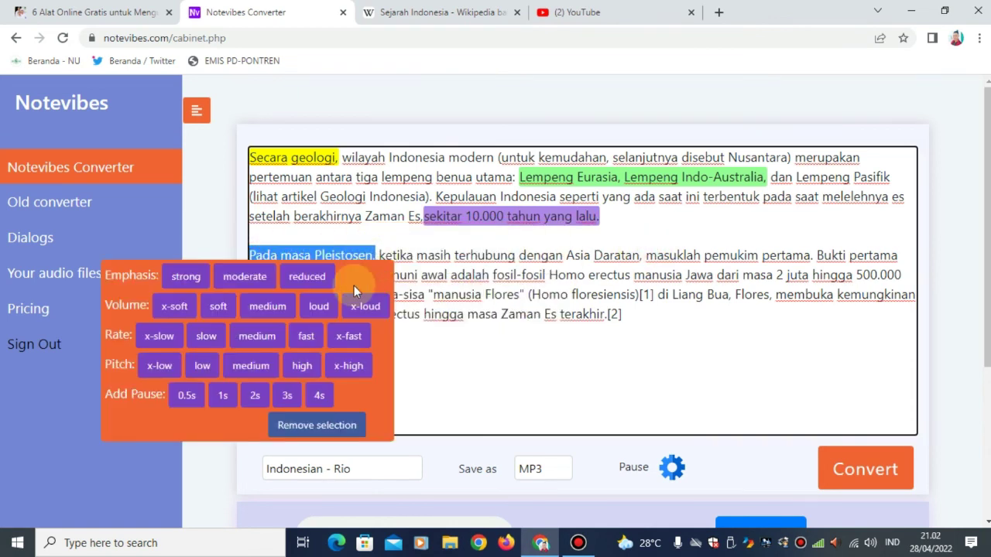
left_click(206, 344)
left_click(365, 306)
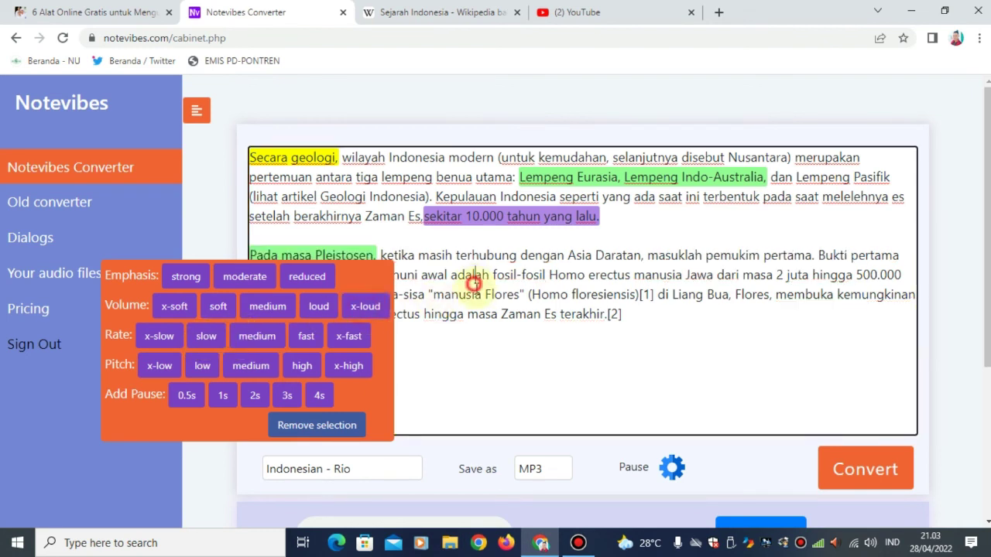
left_click(392, 283)
- Apply x-high pitch to the passage from "manusia Flores" through "Liang Bua" and convert the text to MP3 speech
left_click_drag(431, 294, 726, 296)
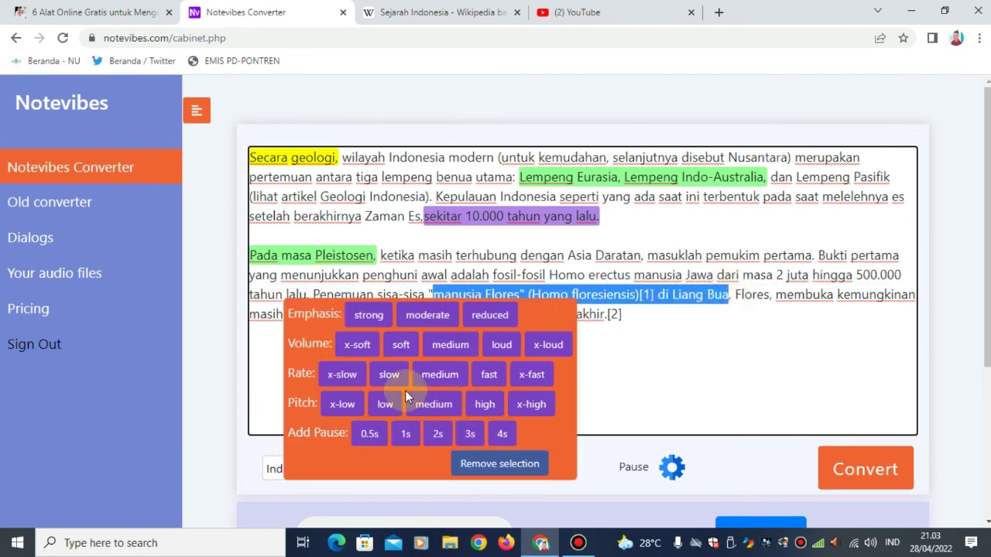
left_click(525, 415)
left_click(657, 383)
scroll(661, 407, "down", 2)
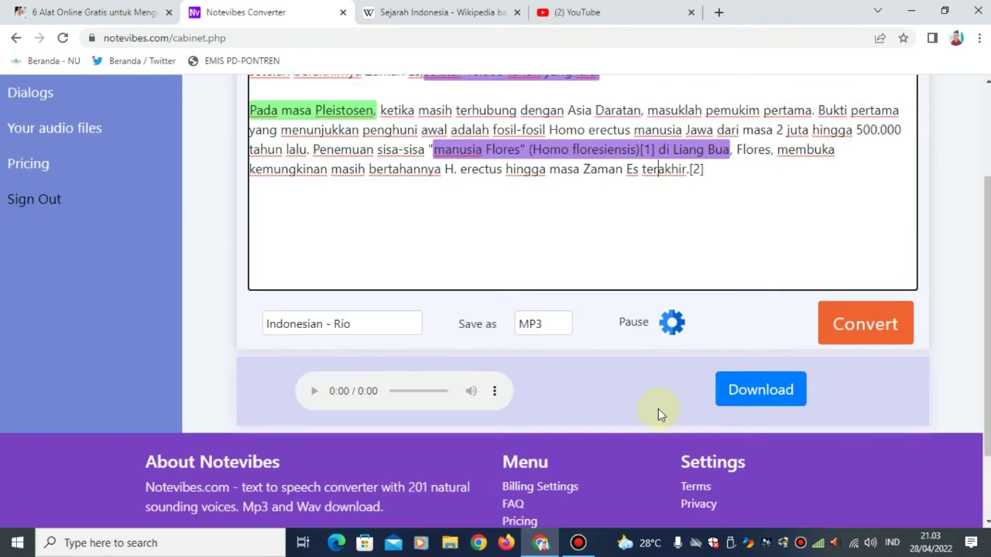
left_click(860, 327)
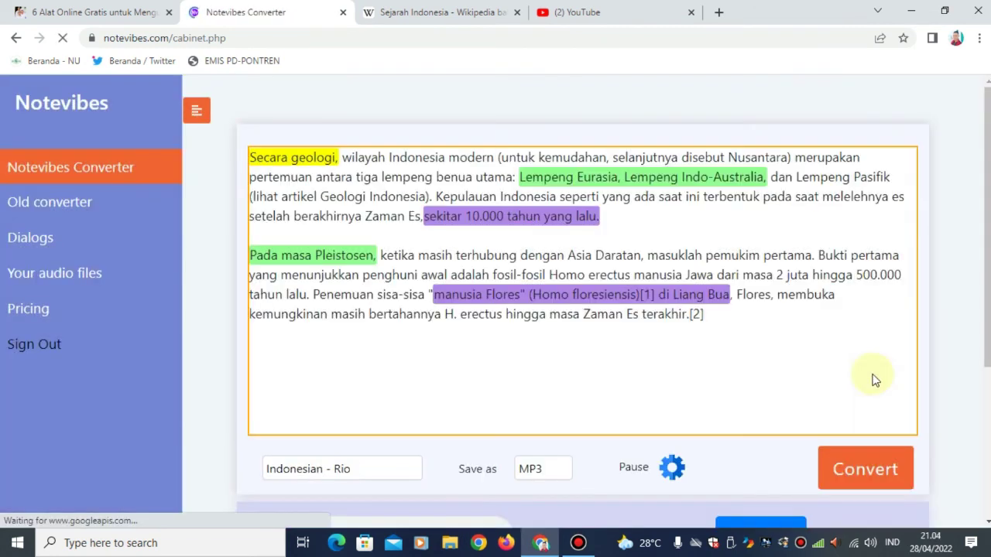
- Play the converted Indonesian - Rio voice clip
scroll(875, 376, "down", 3)
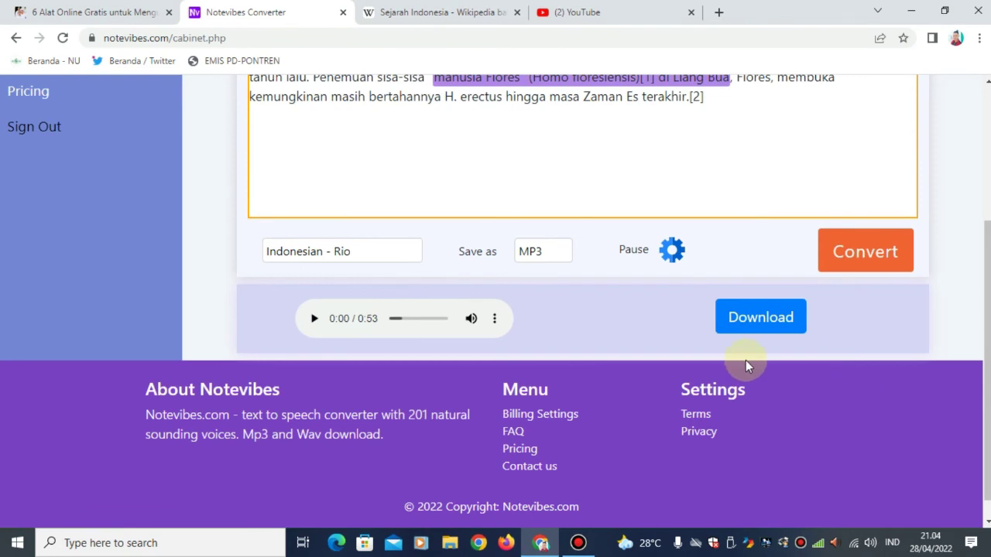
scroll(652, 362, "up", 2)
scroll(619, 371, "down", 2)
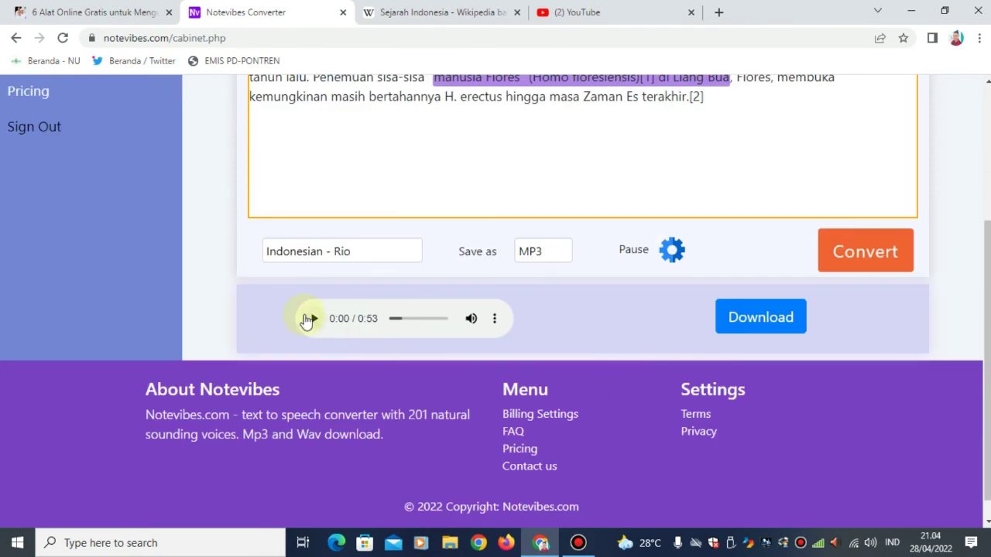
left_click(314, 320)
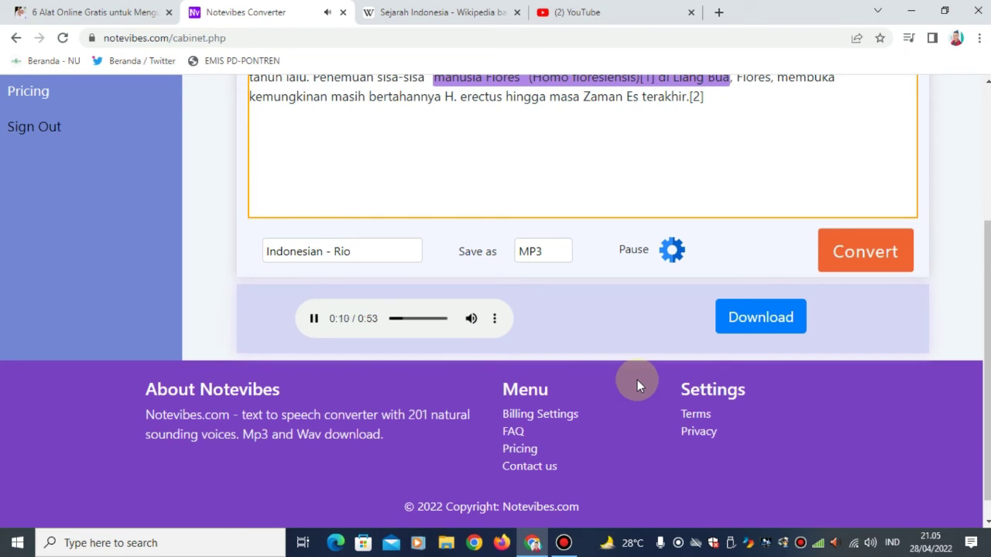
- Apply strong emphasis to the passage from "manusia Flores" through "Liang Bua," in the second paragraph
scroll(637, 380, "up", 2)
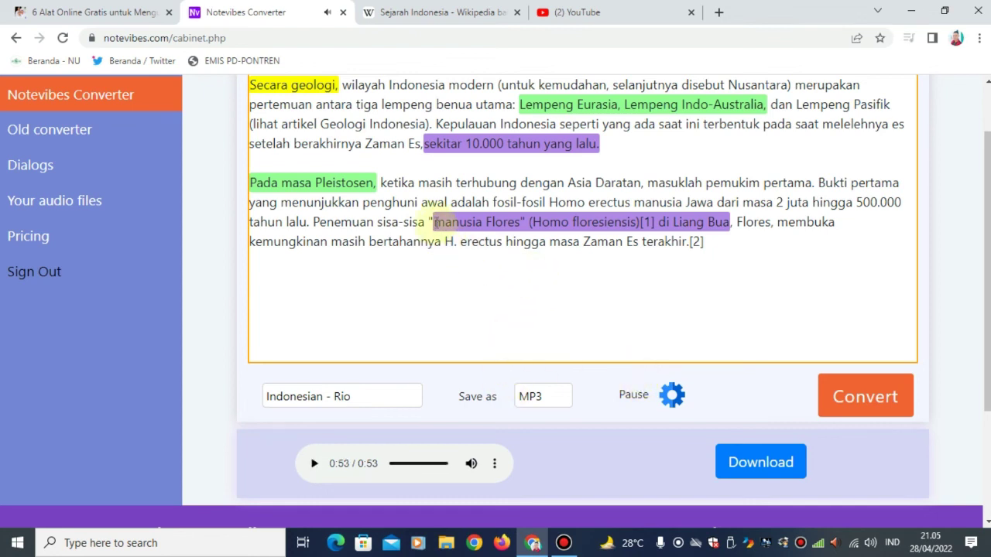
left_click_drag(433, 222, 736, 223)
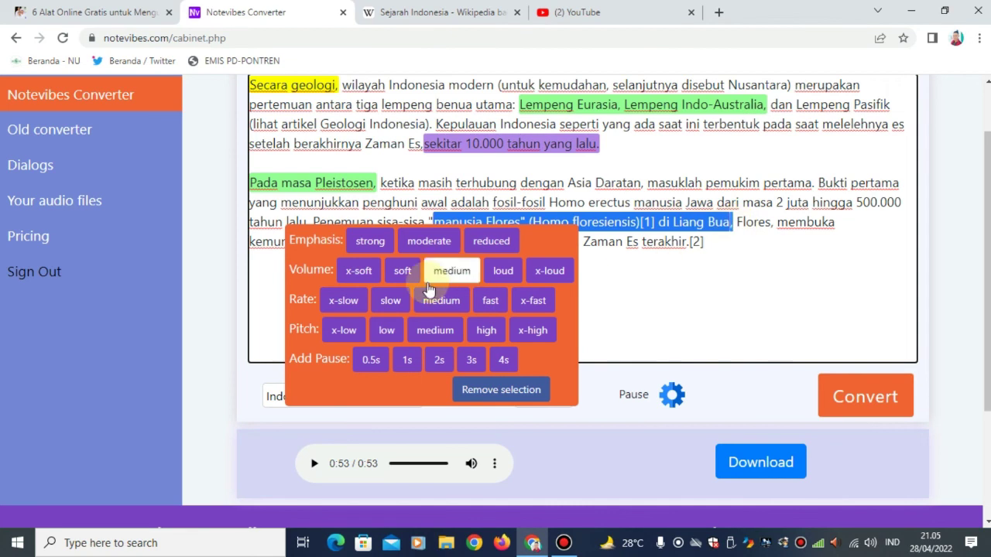
left_click(372, 242)
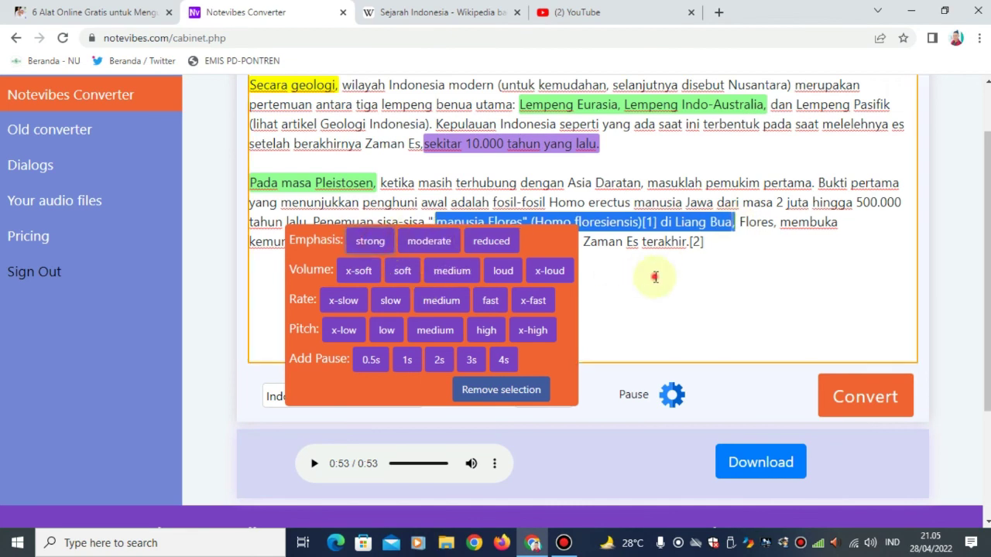
left_click(655, 281)
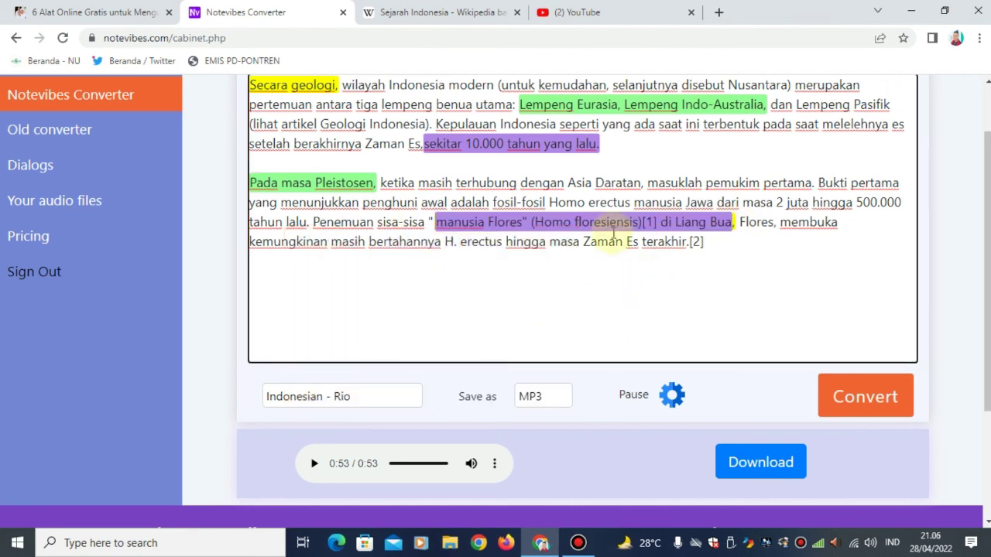
- Remove the voice effects from the passage "manusia Flores" through "Liang Bua"
mouse_move(730, 222)
left_mouse_down()
mouse_move(612, 238)
mouse_move(438, 224)
mouse_move(581, 224)
mouse_move(685, 203)
mouse_move(733, 221)
left_mouse_up()
left_click(431, 229)
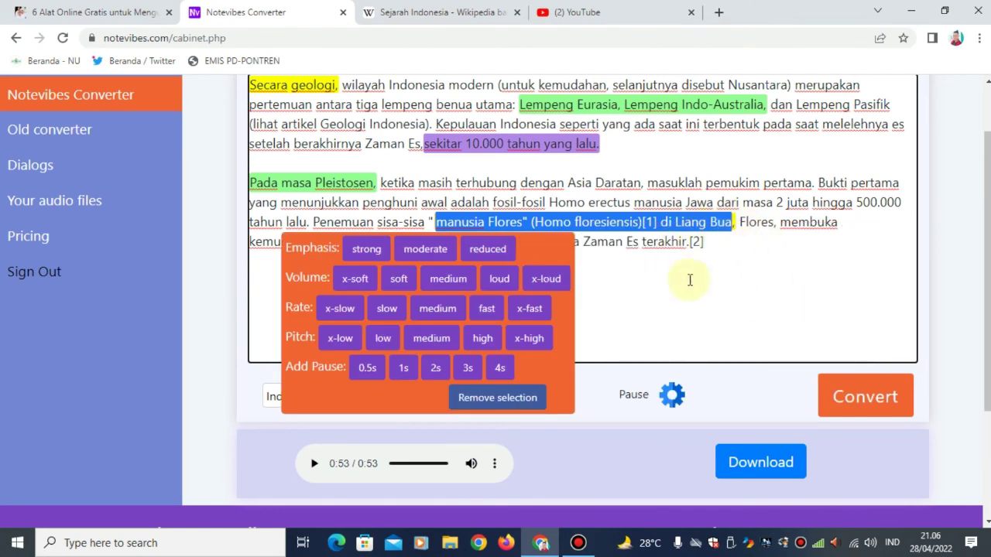
left_click(534, 399)
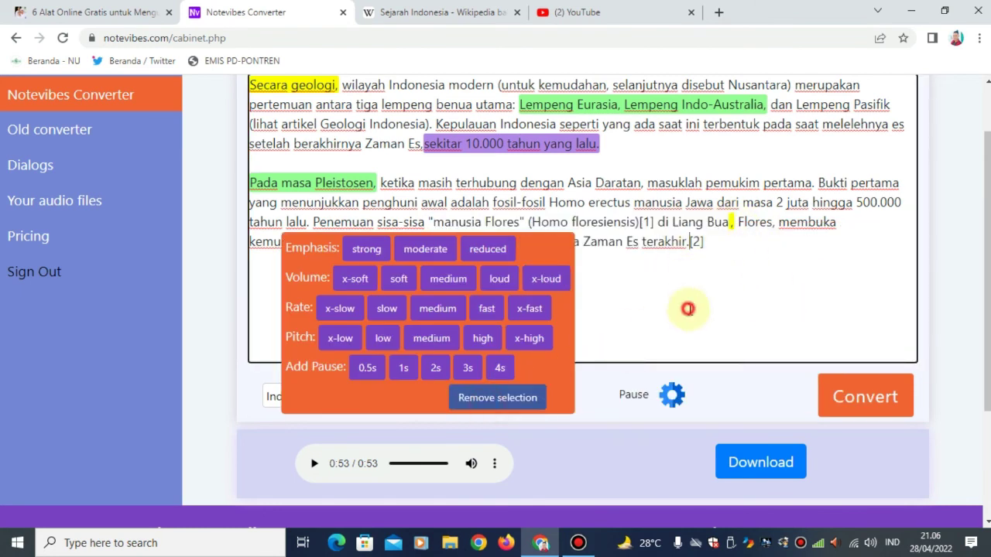
left_click(689, 306)
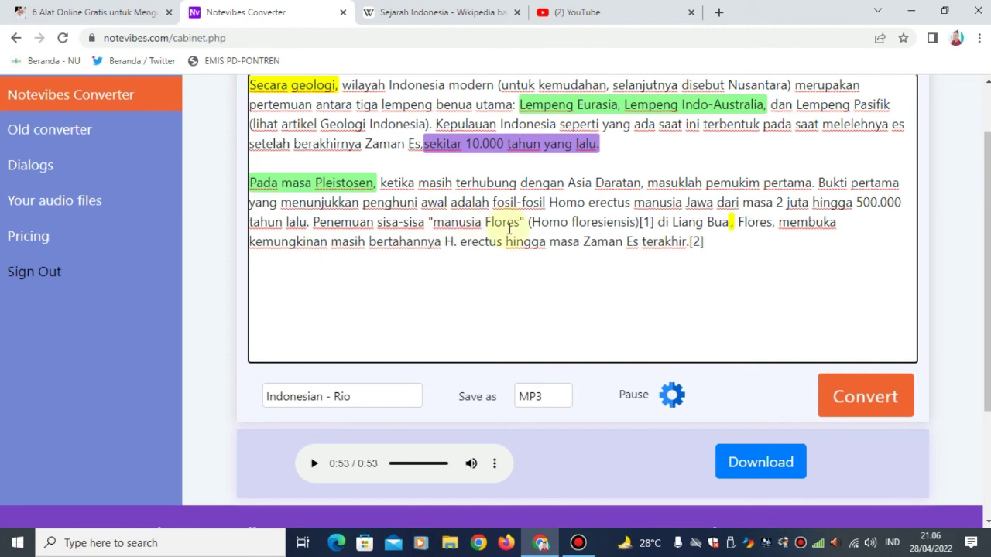
- Remove the pitch effect from "sekitar 10.000 tahun yang lalu" in the first paragraph
left_click_drag(425, 144, 627, 150)
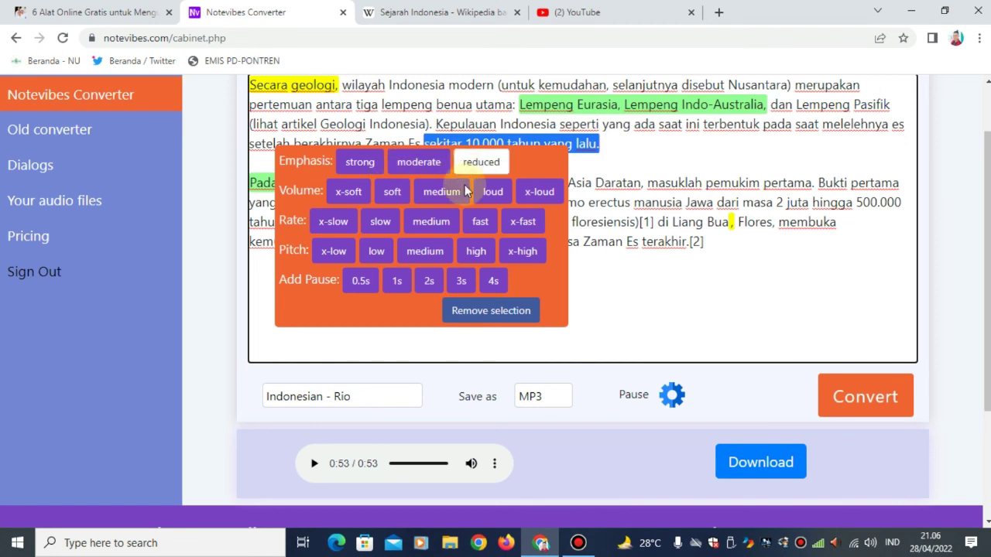
left_click(618, 144)
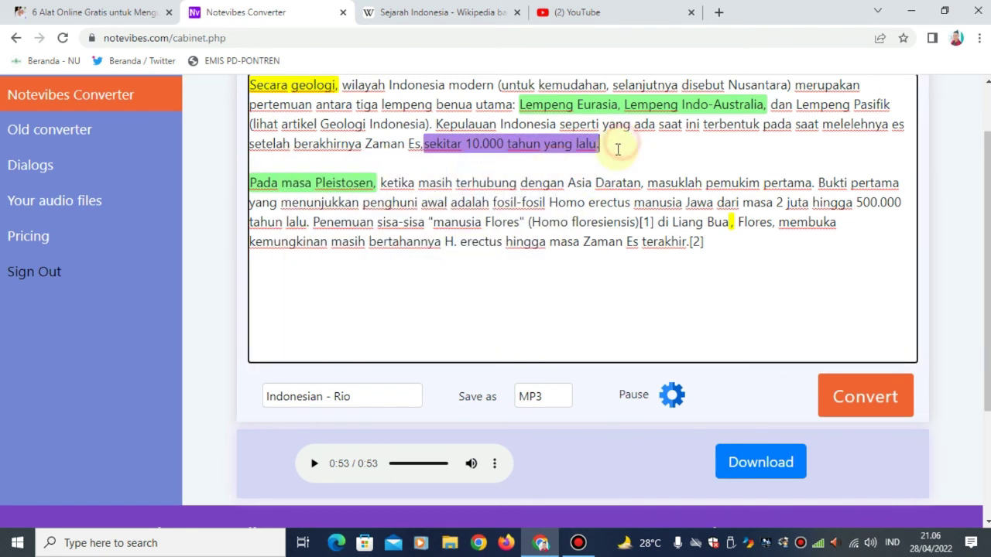
left_click_drag(422, 144, 597, 146)
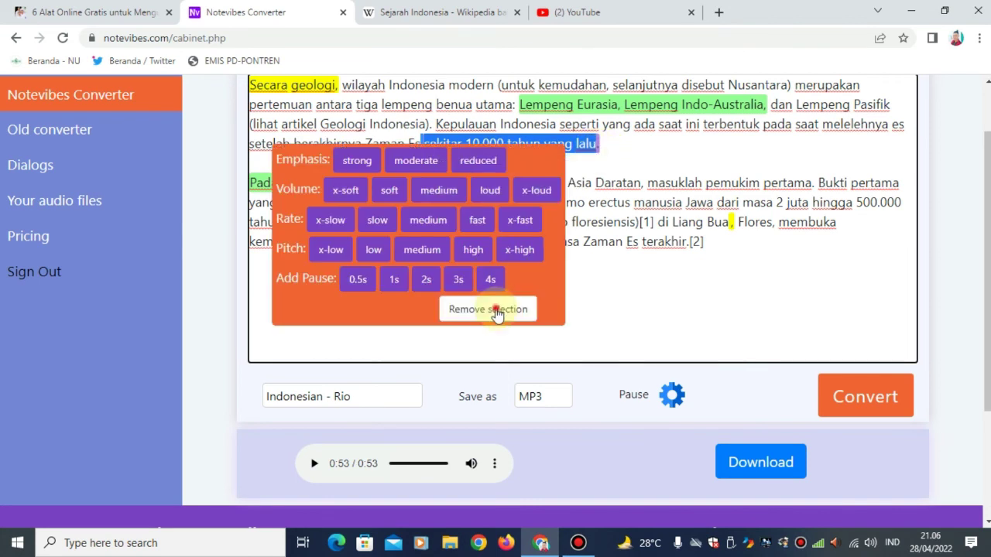
left_click(608, 290)
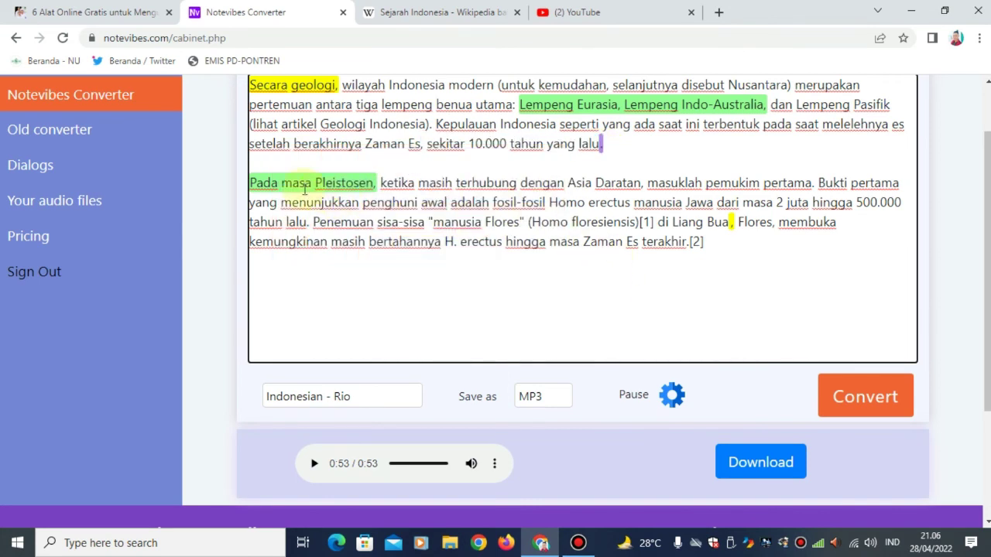
- Apply moderate emphasis to "Penemuan sisa-sisa" and add emphasis to "Homo floresiensis)" and "masuklah pemukim pertama" in the second paragraph
scroll(317, 193, "up", 1)
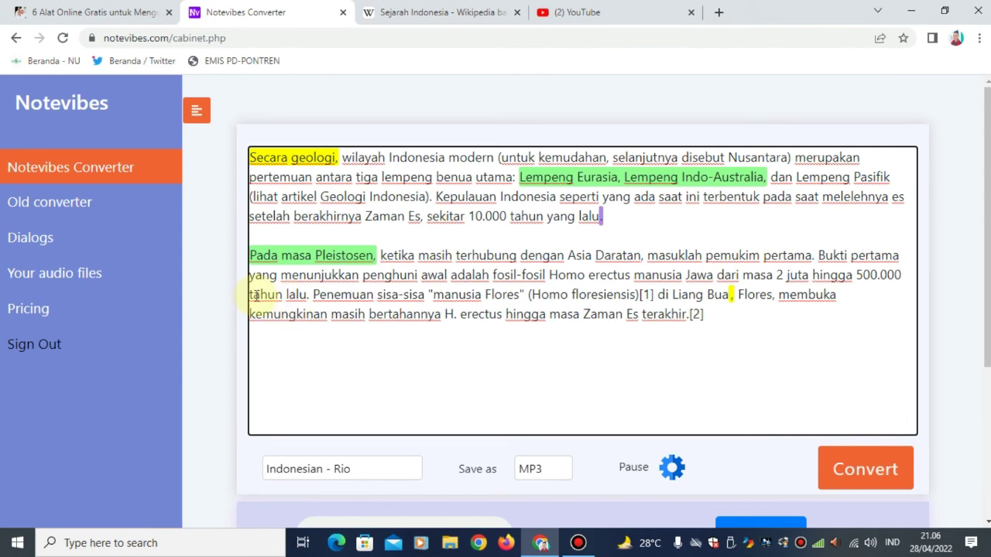
left_click_drag(314, 295, 425, 299)
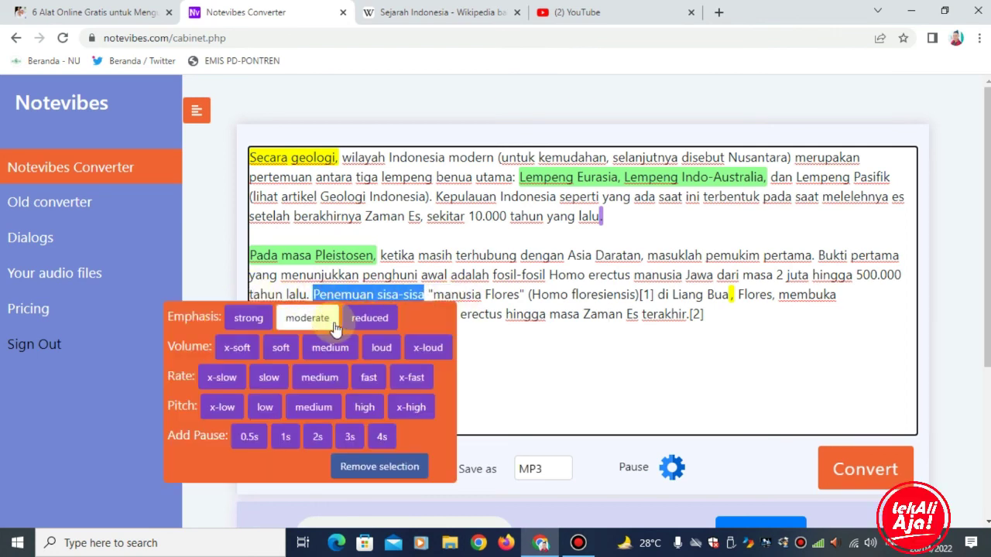
left_click(324, 318)
left_click_drag(531, 295, 641, 295)
left_click(531, 312)
left_click_drag(648, 257, 811, 264)
left_click(584, 280)
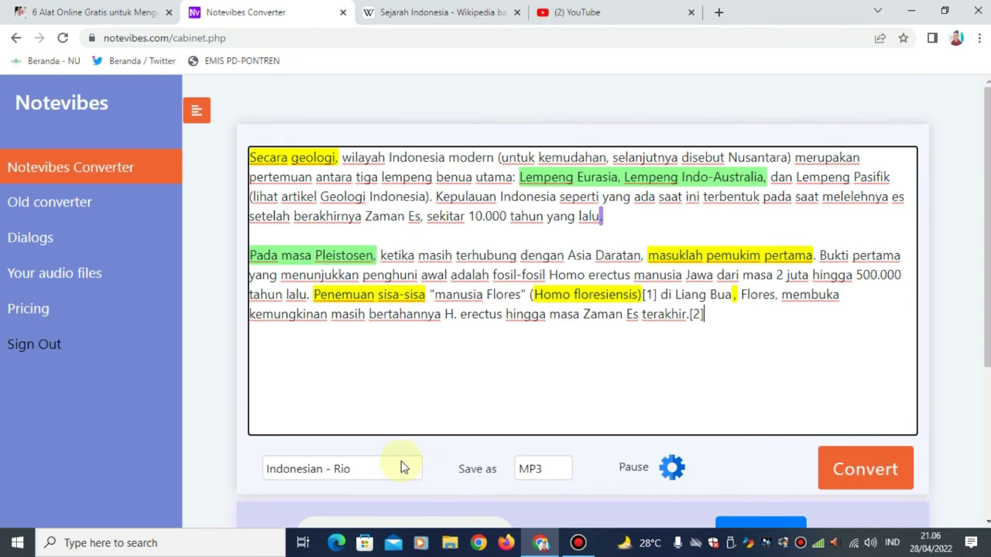
- Switch the reading voice to Indonesian - Dara
scroll(401, 468, "down", 2)
left_click(349, 325)
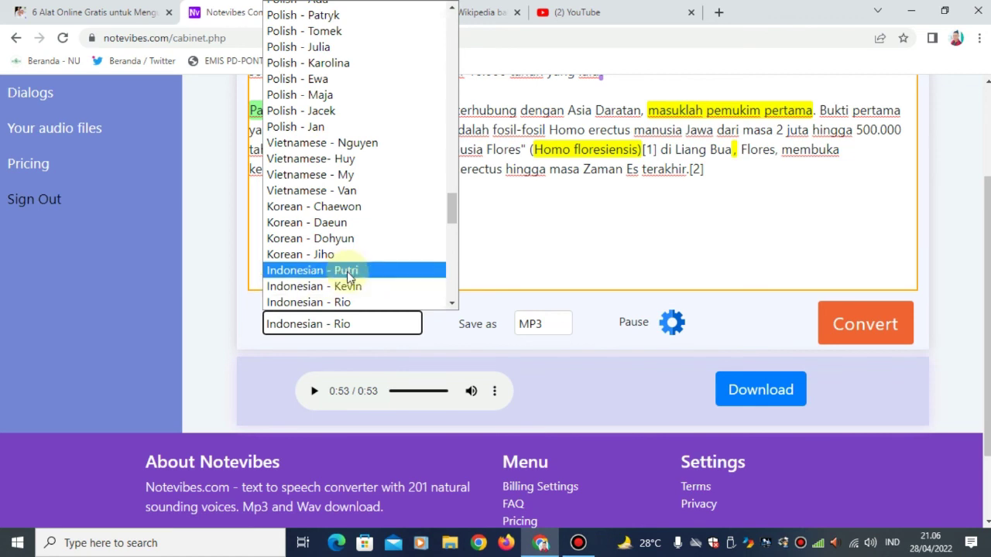
scroll(363, 283, "down", 2)
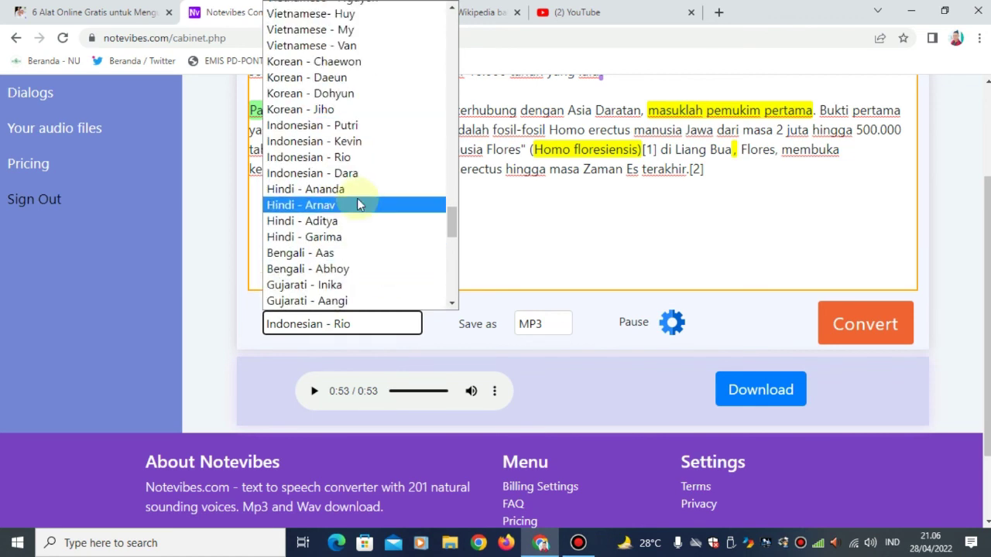
left_click(361, 175)
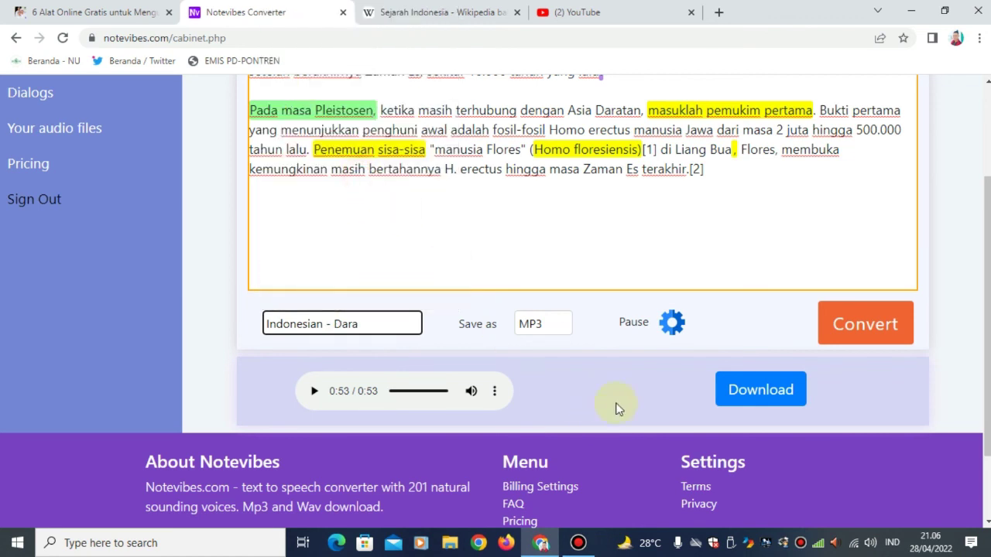
- Download the existing Rio MP3 clip, and convert the edited text to speech with the Dara voice
left_click(740, 388)
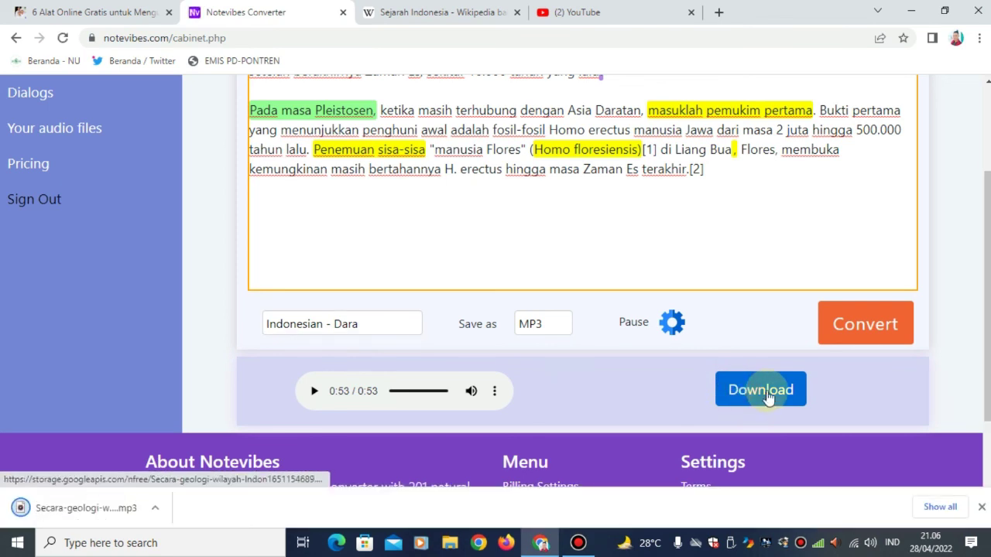
left_click(867, 327)
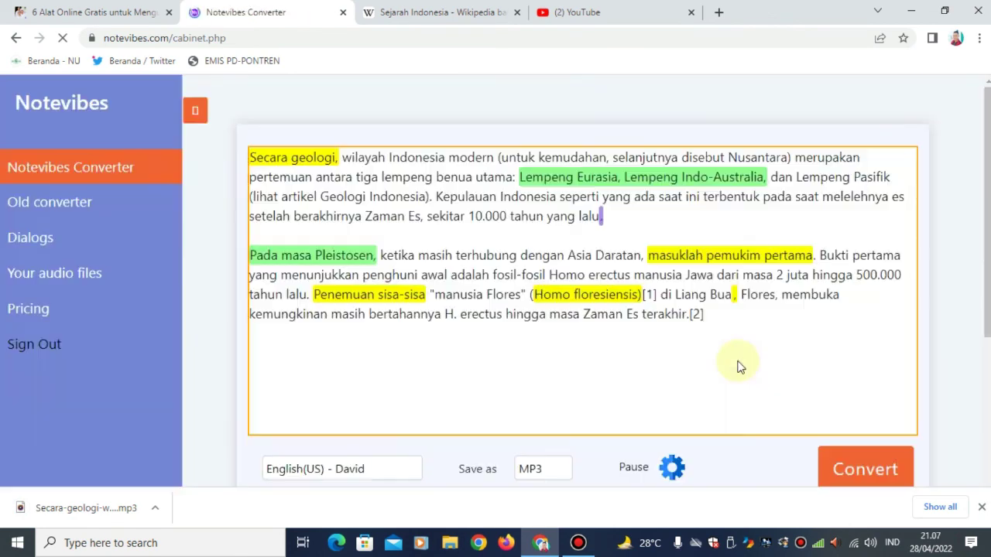
- Play the Dara voice clip while following the marked text, and pause it partway
scroll(733, 353, "down", 2)
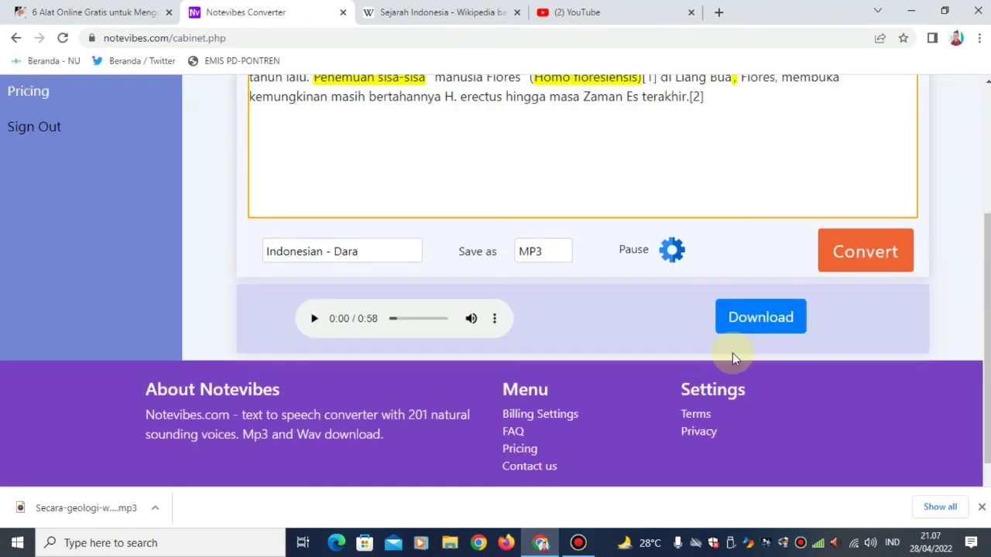
left_click(315, 320)
scroll(730, 319, "up", 1)
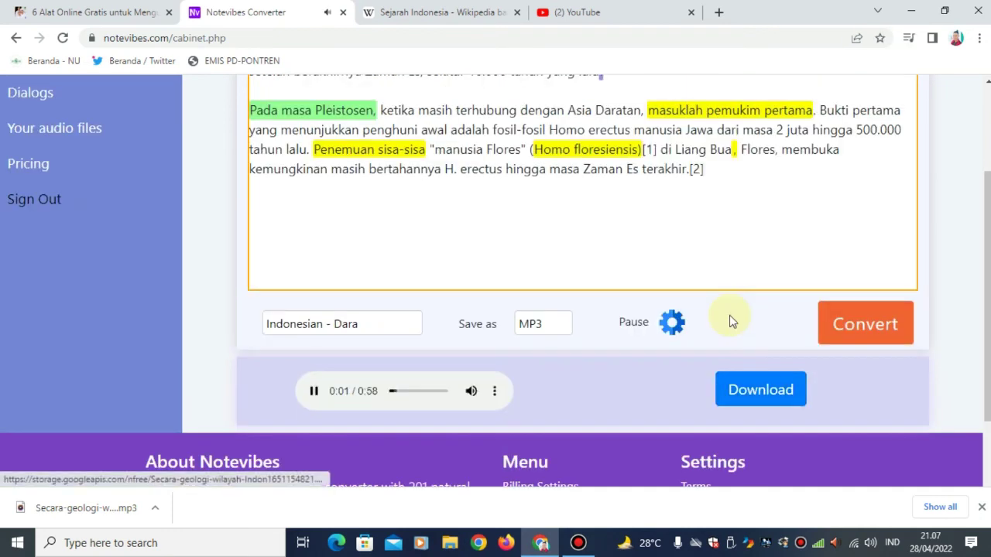
scroll(730, 315, "up", 2)
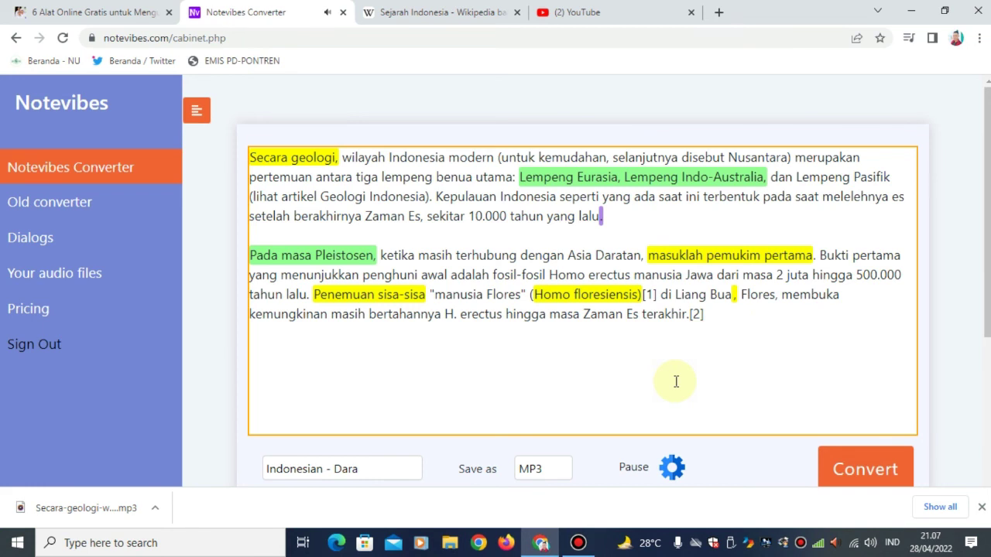
scroll(676, 381, "down", 2)
left_click(313, 393)
- Switch the voice to Indonesian - Kevin and convert the text to MP3 speech
scroll(472, 340, "up", 2)
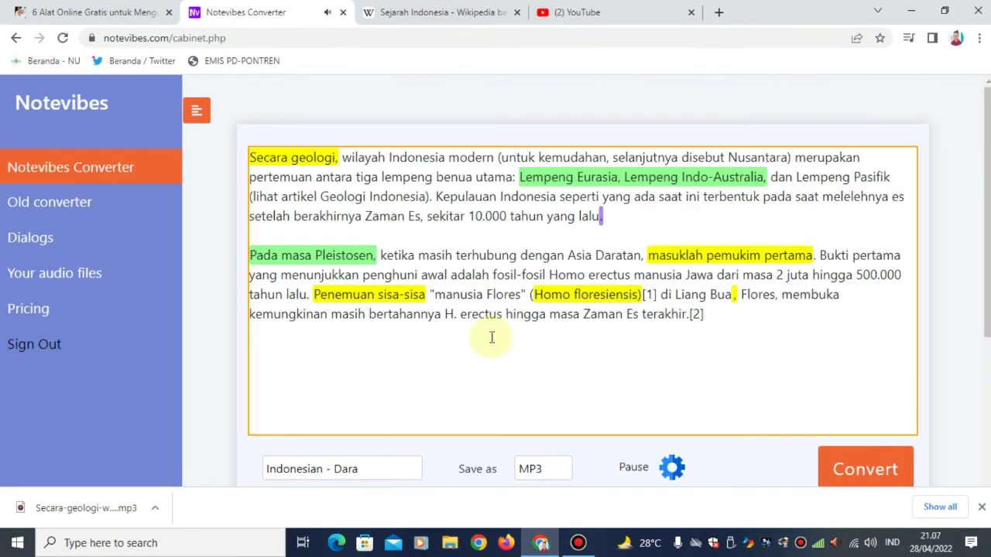
left_click(403, 462)
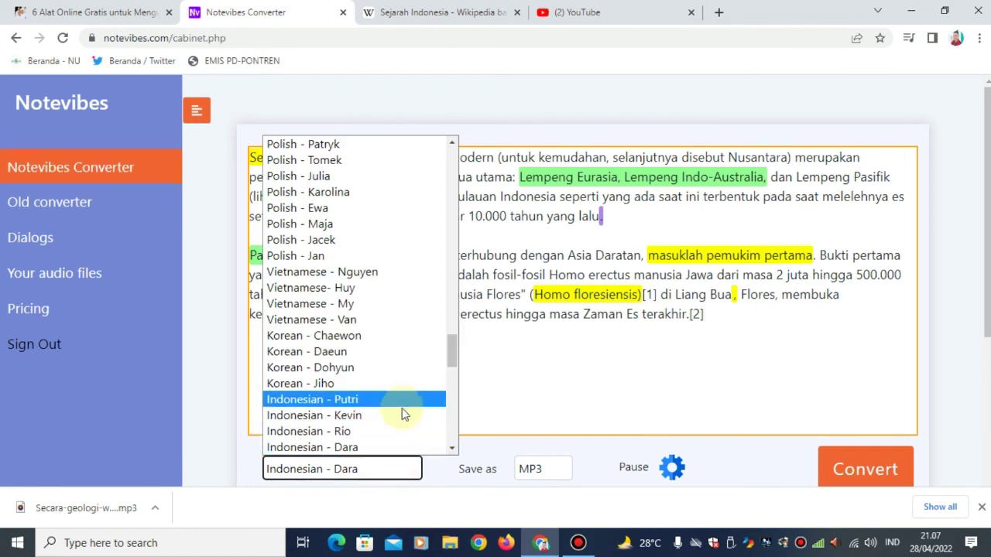
left_click(398, 416)
scroll(626, 389, "down", 2)
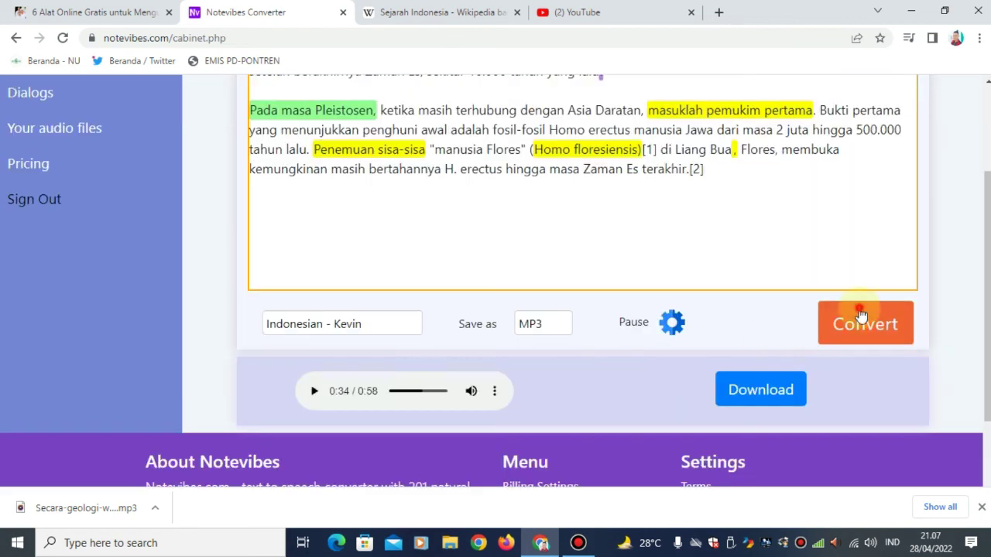
left_click(861, 314)
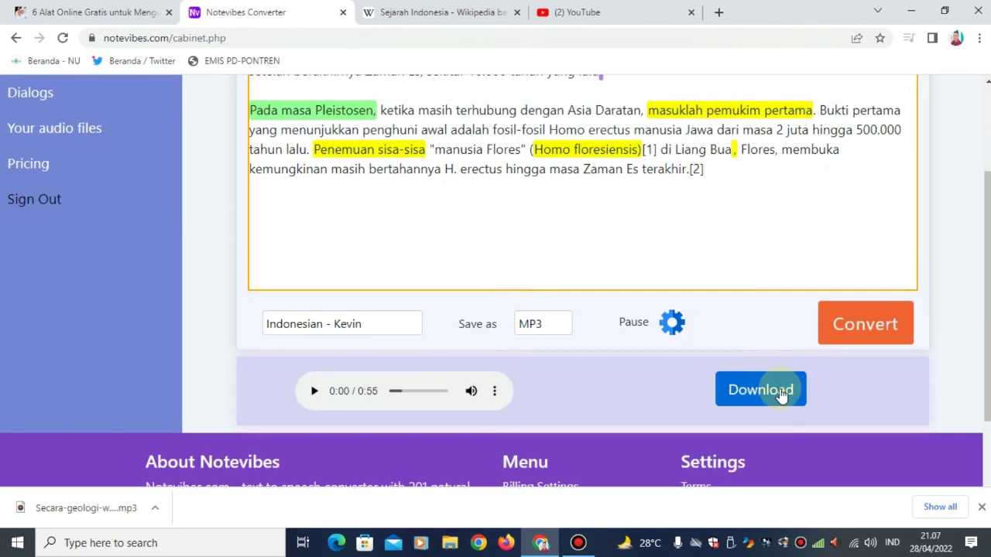
- Play the Kevin voice clip while following the marked text, and pause it partway
left_click(314, 391)
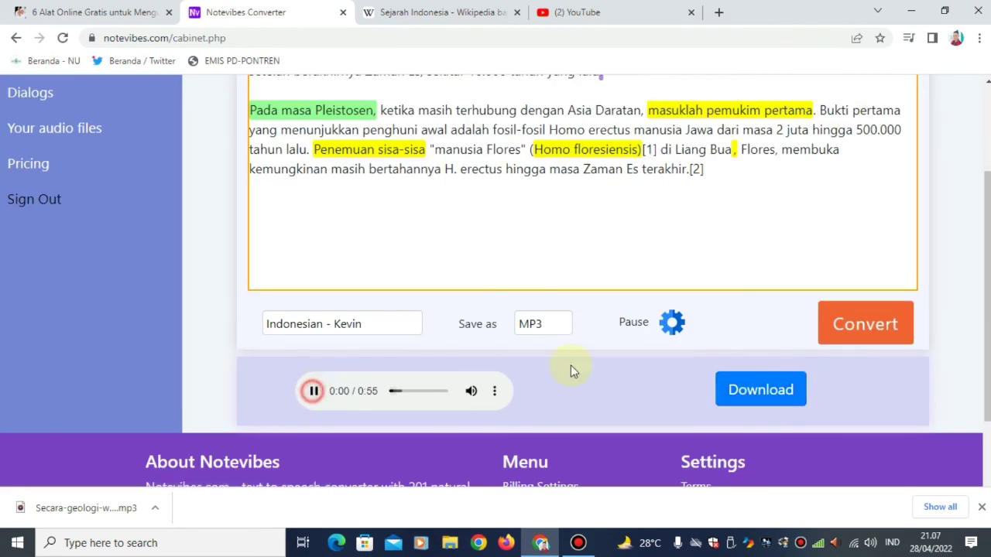
scroll(720, 318, "up", 3)
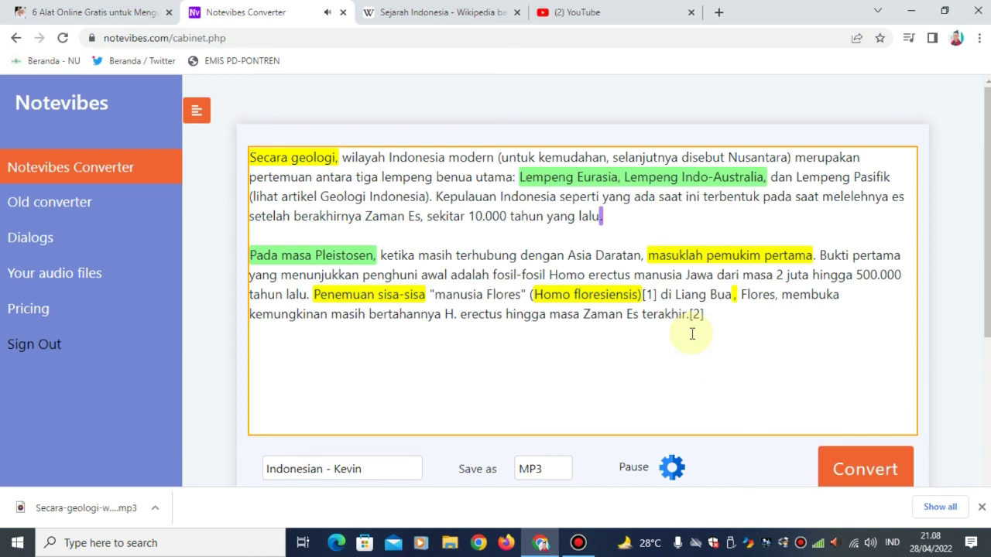
scroll(692, 334, "down", 1)
left_click(315, 464)
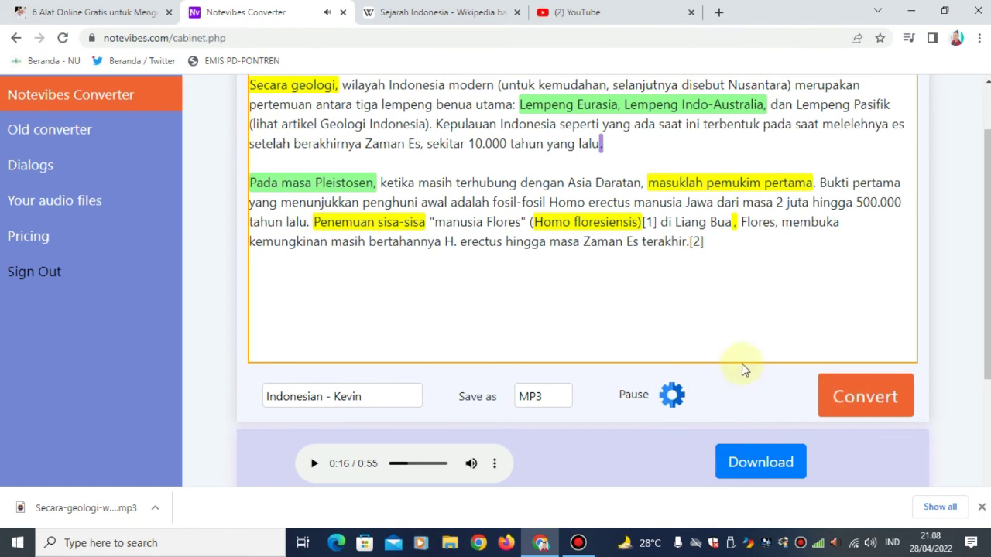
- Download the Kevin voice MP3 clip, and play part of the downloaded file in the music player before closing the player
scroll(641, 262, "down", 3)
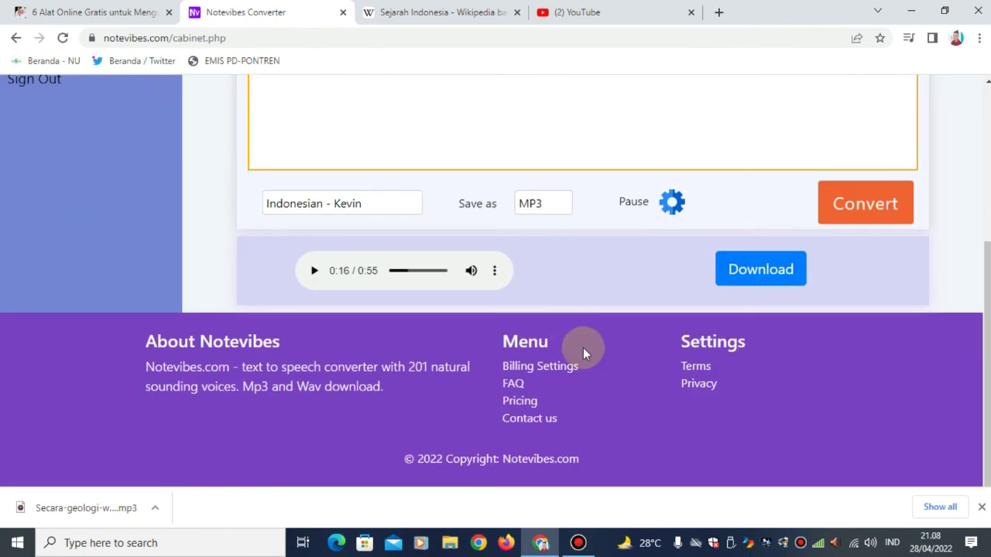
left_click(730, 273)
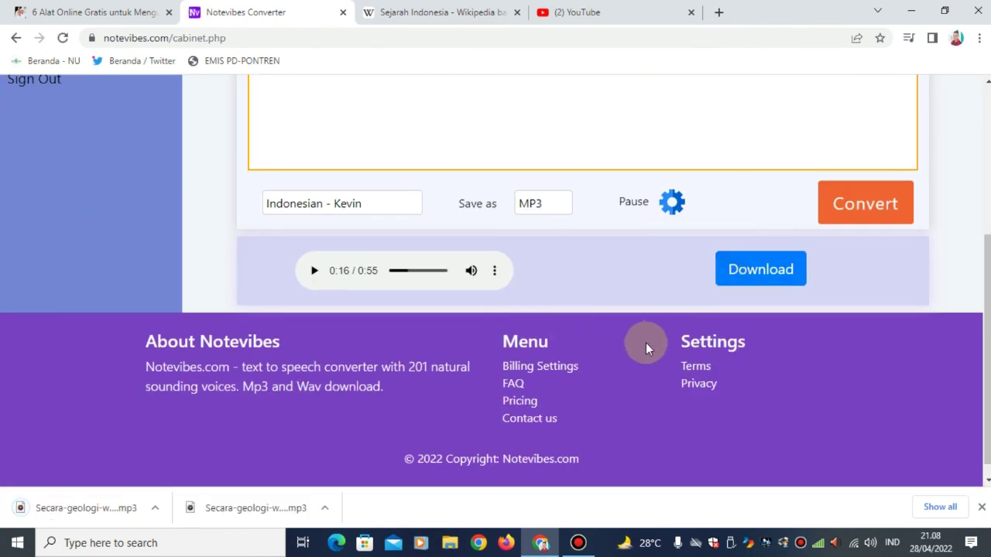
left_click(155, 507)
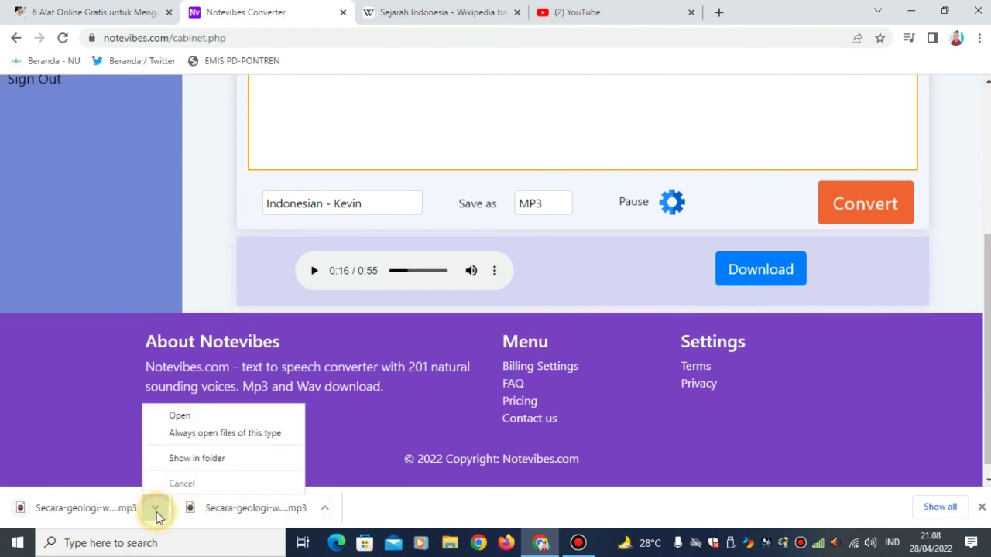
left_click(200, 425)
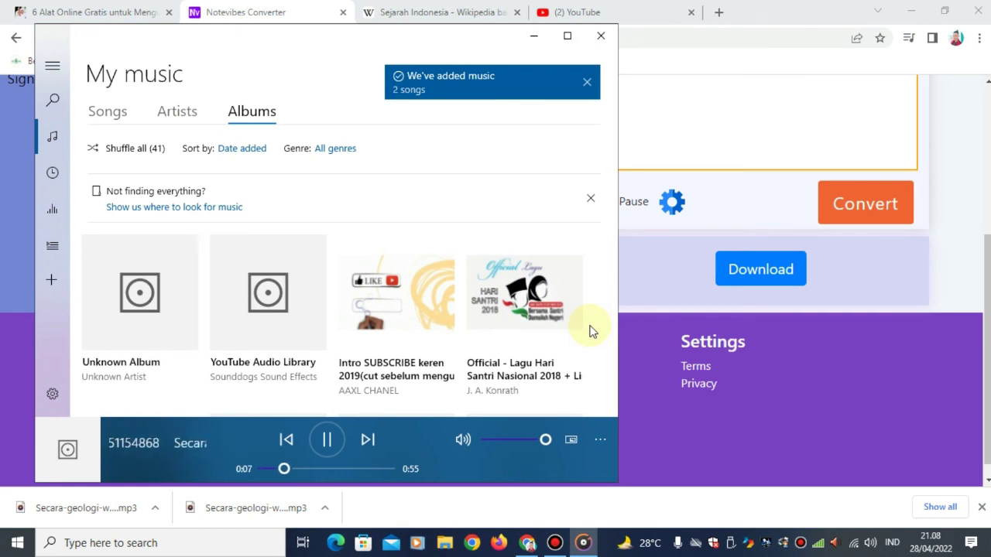
left_click(329, 442)
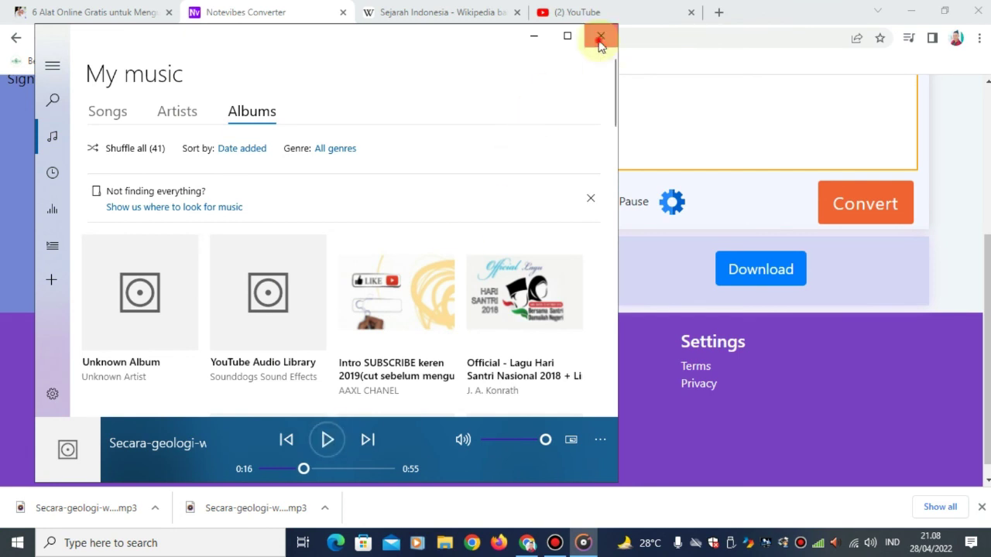
left_click(601, 45)
scroll(581, 342, "up", 3)
scroll(582, 342, "down", 3)
scroll(582, 348, "up", 1)
scroll(582, 352, "down", 1)
scroll(581, 356, "up", 4)
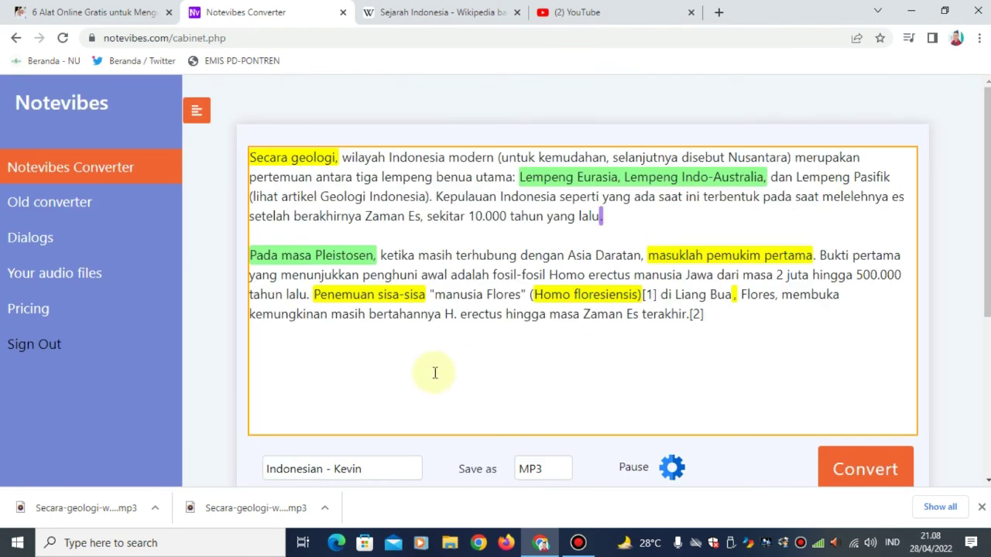
scroll(628, 346, "down", 2)
scroll(629, 346, "up", 2)
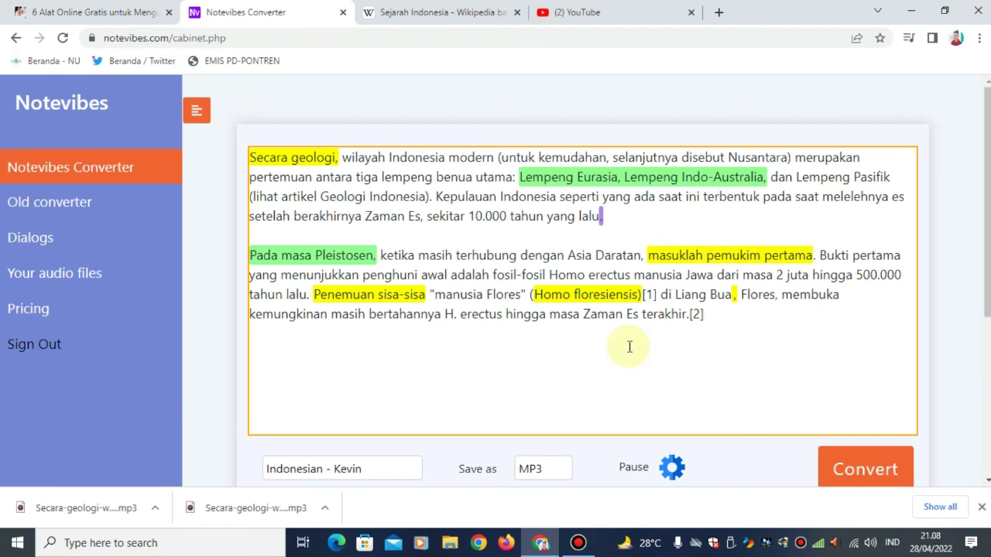
scroll(630, 346, "down", 2)
scroll(629, 347, "up", 2)
scroll(630, 347, "down", 1)
scroll(629, 347, "up", 1)
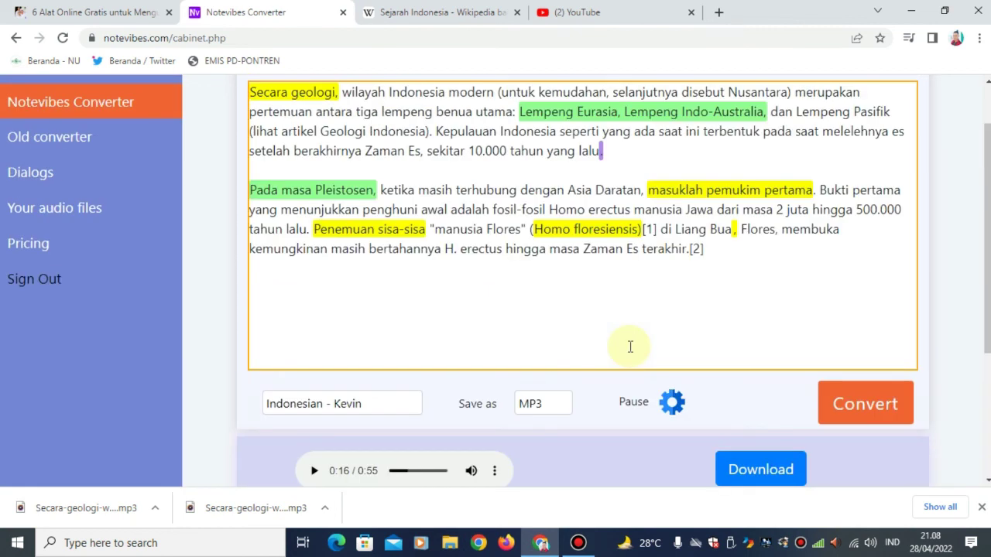
scroll(630, 347, "up", 1)
scroll(658, 332, "down", 4)
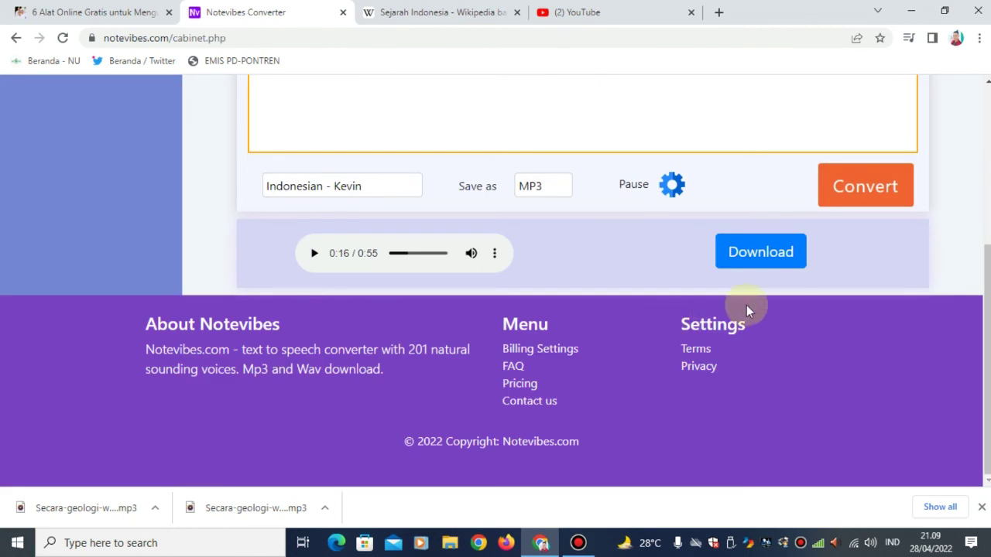
scroll(746, 305, "up", 4)
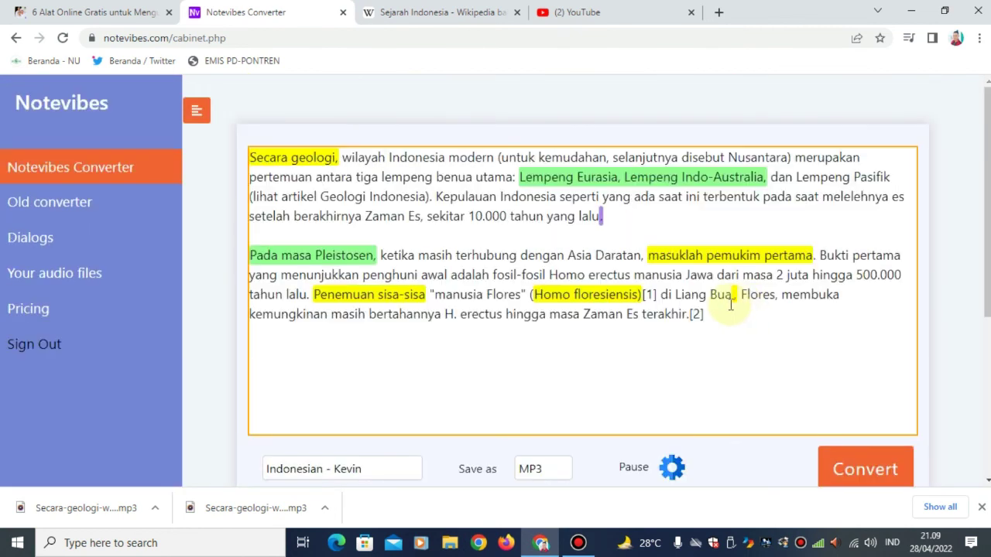